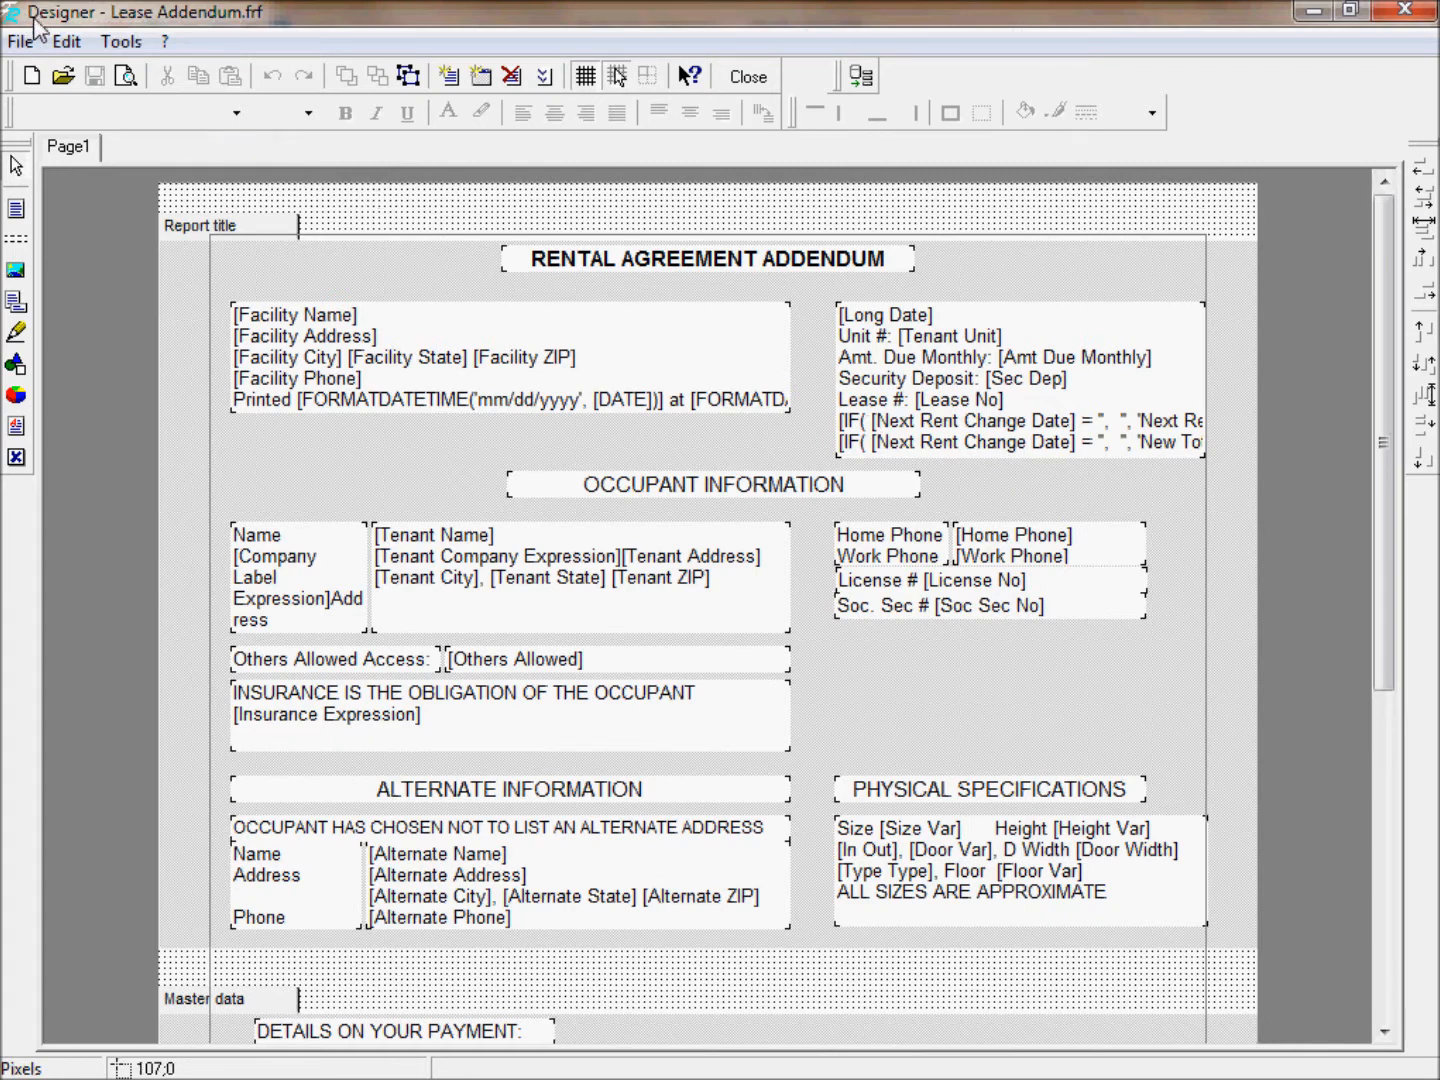
Add a blank Letter 8 1/2 x 11 portrait second page and open its Page2 tab.
click(66, 40)
click(156, 314)
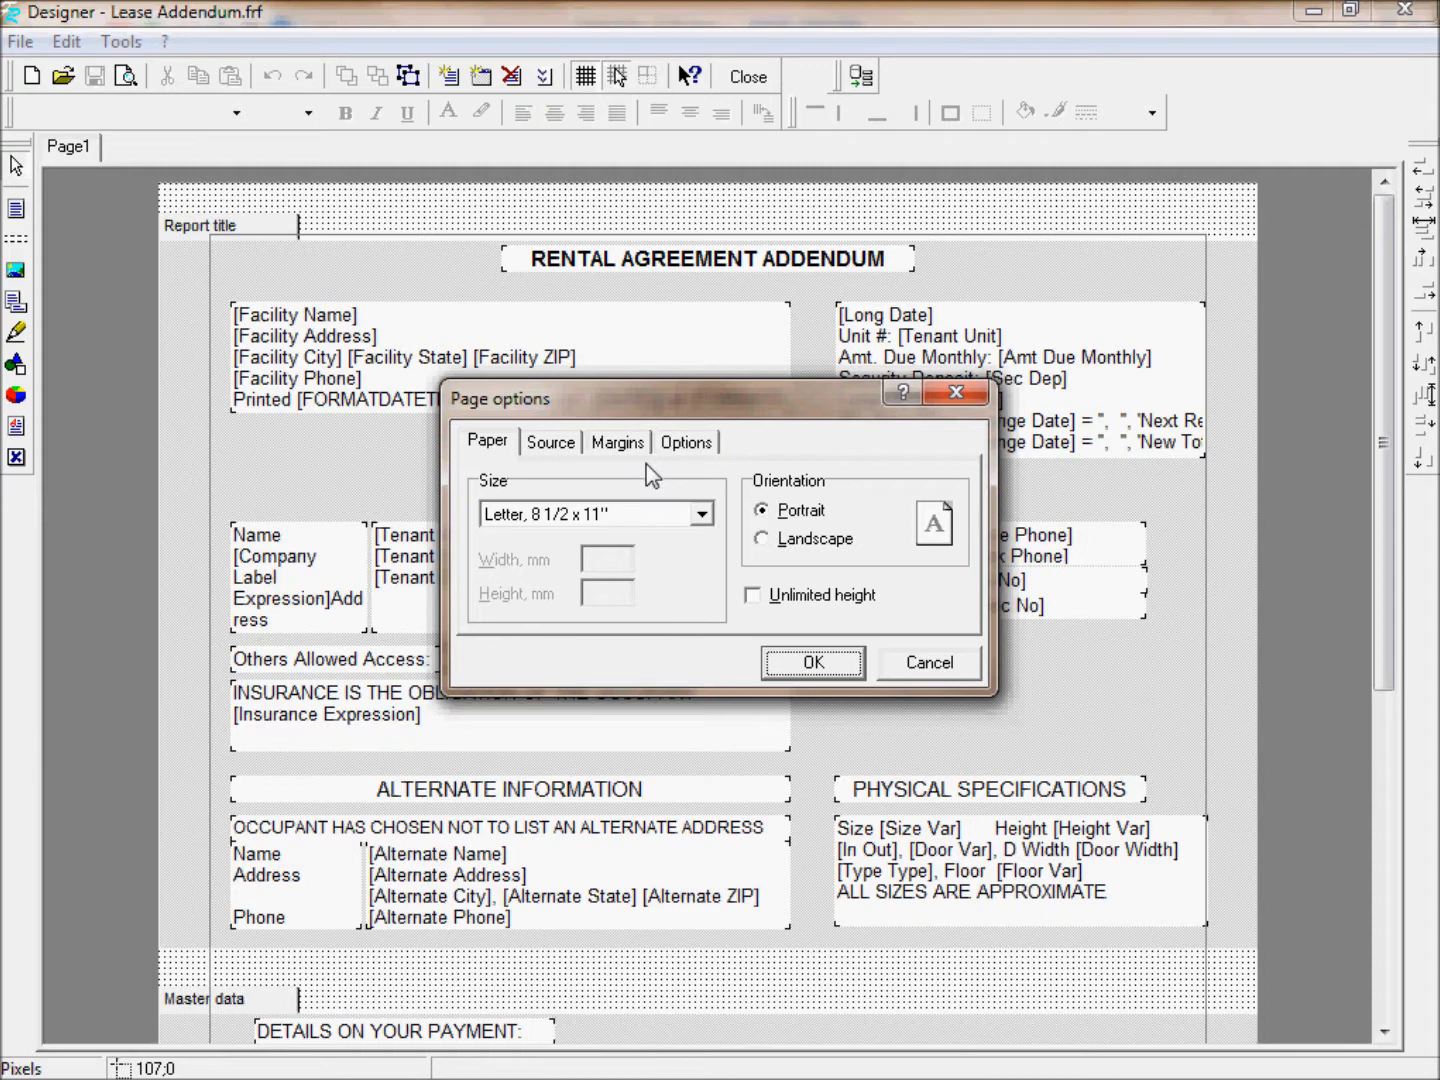
click(704, 512)
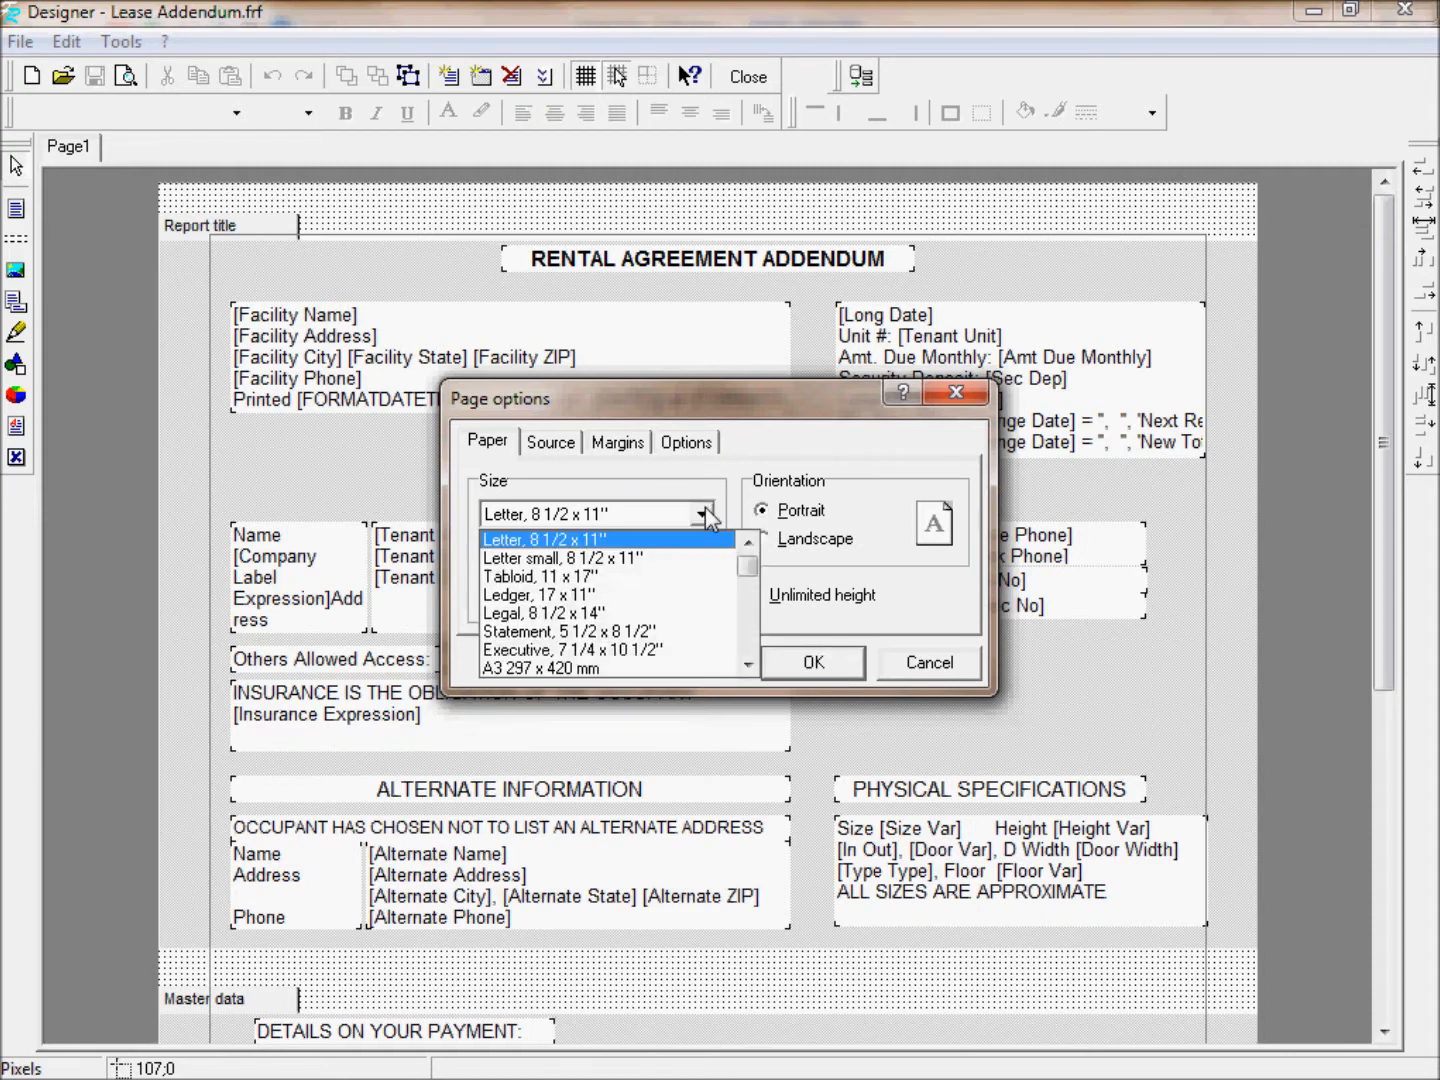
click(616, 538)
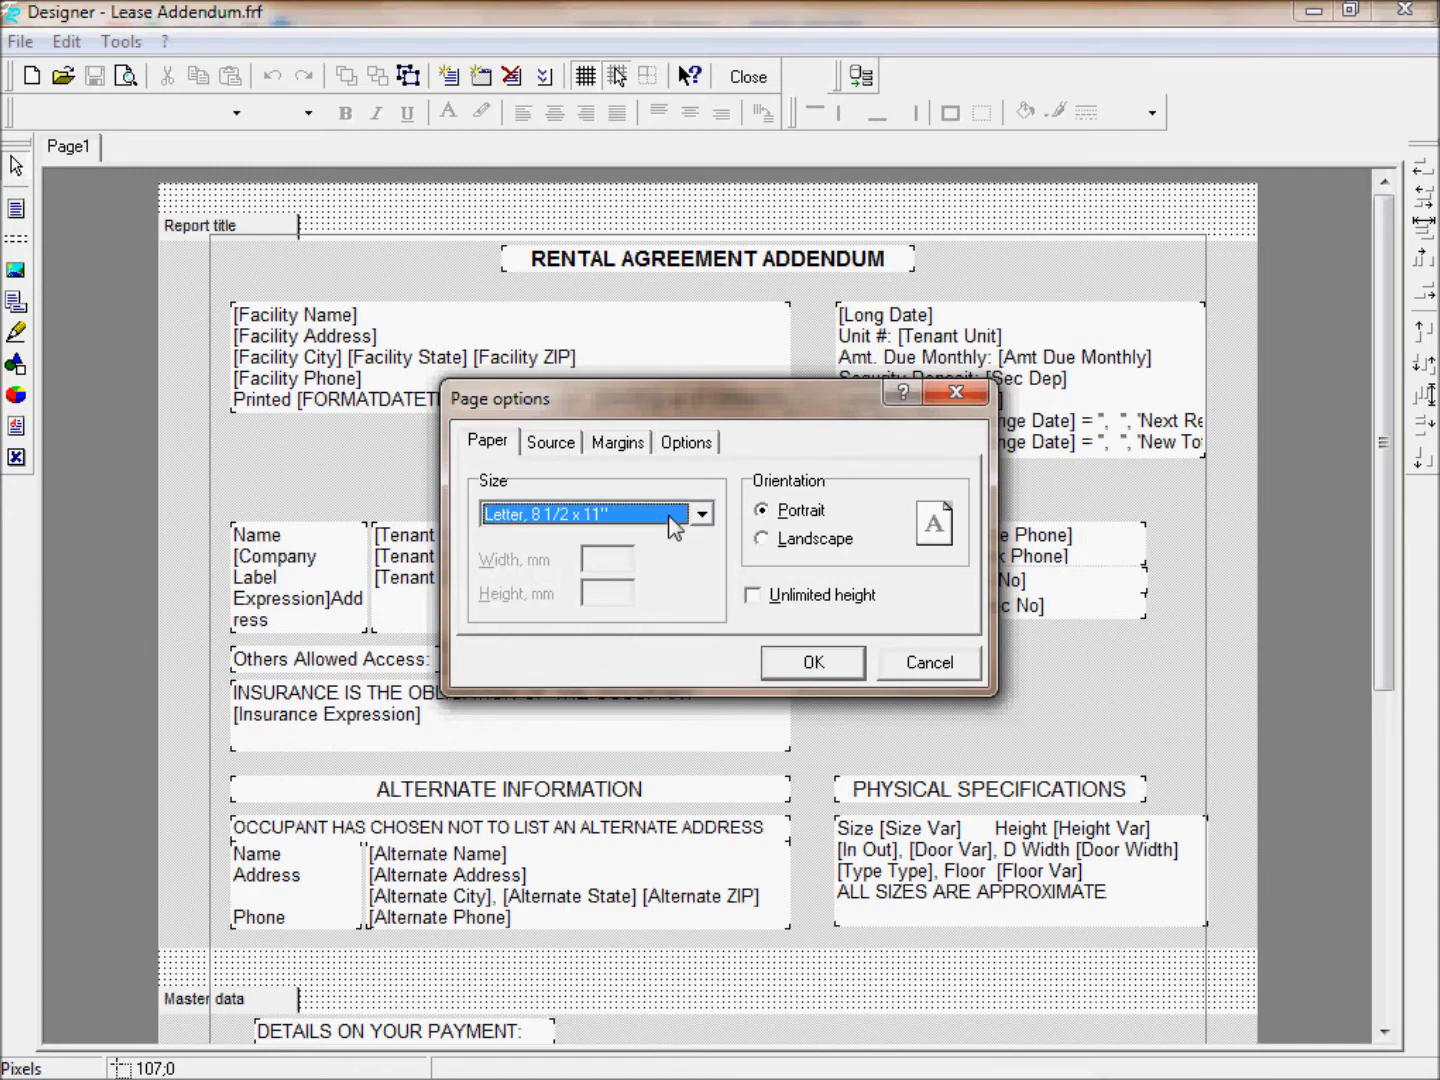
click(818, 662)
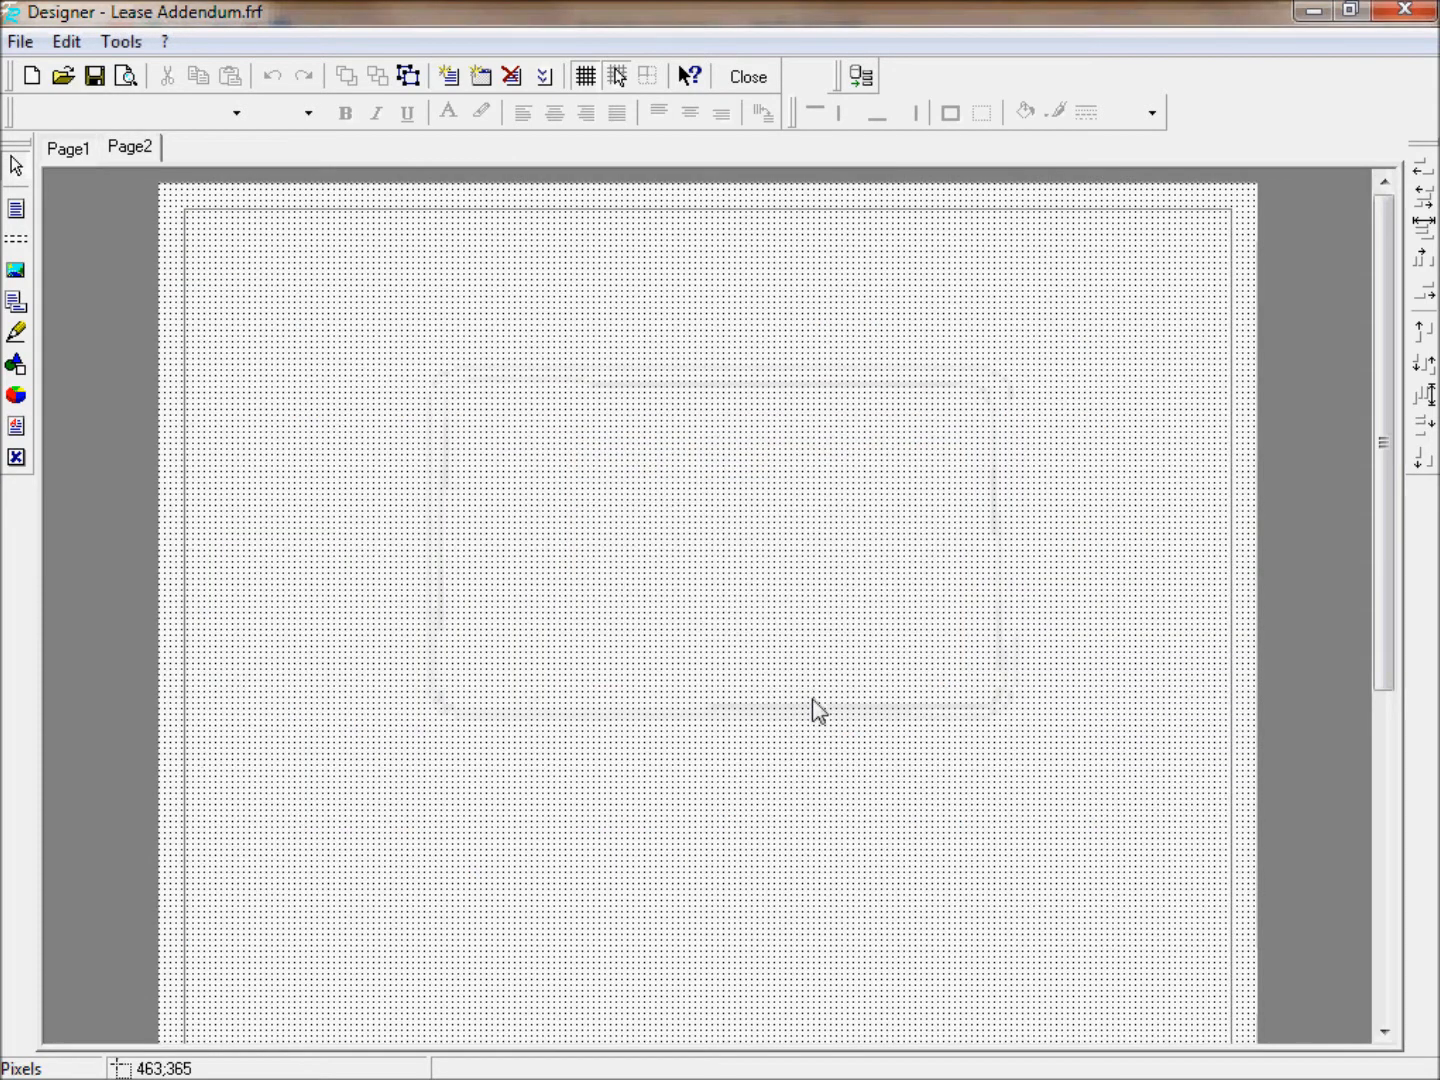
click(71, 151)
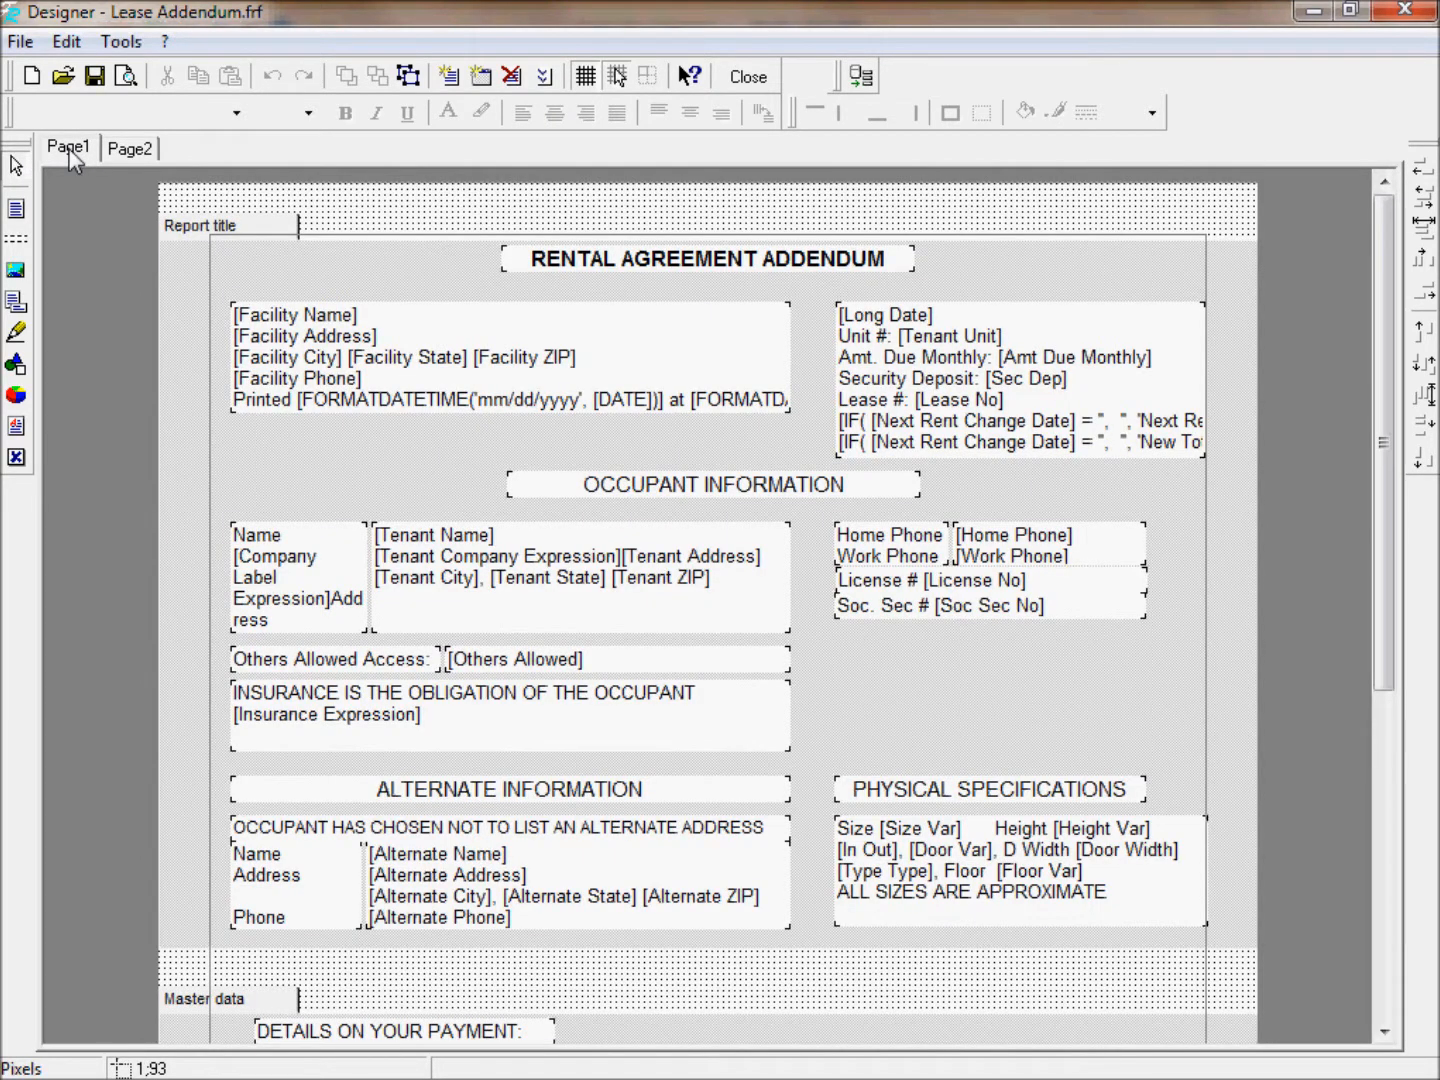
click(145, 148)
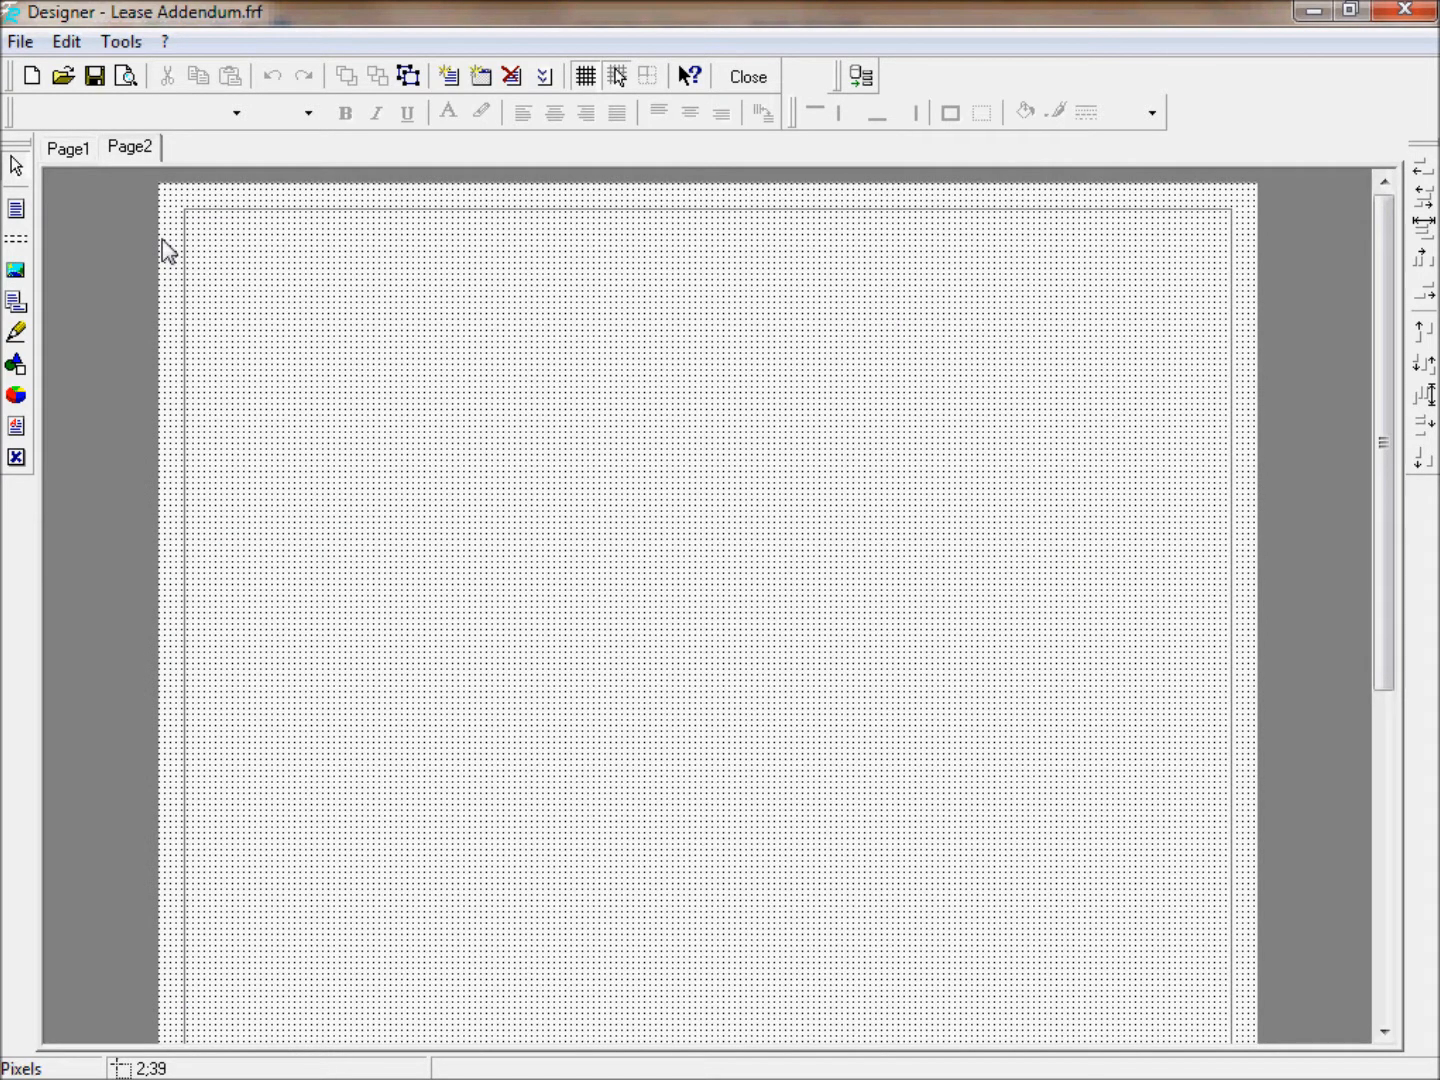
click(20, 269)
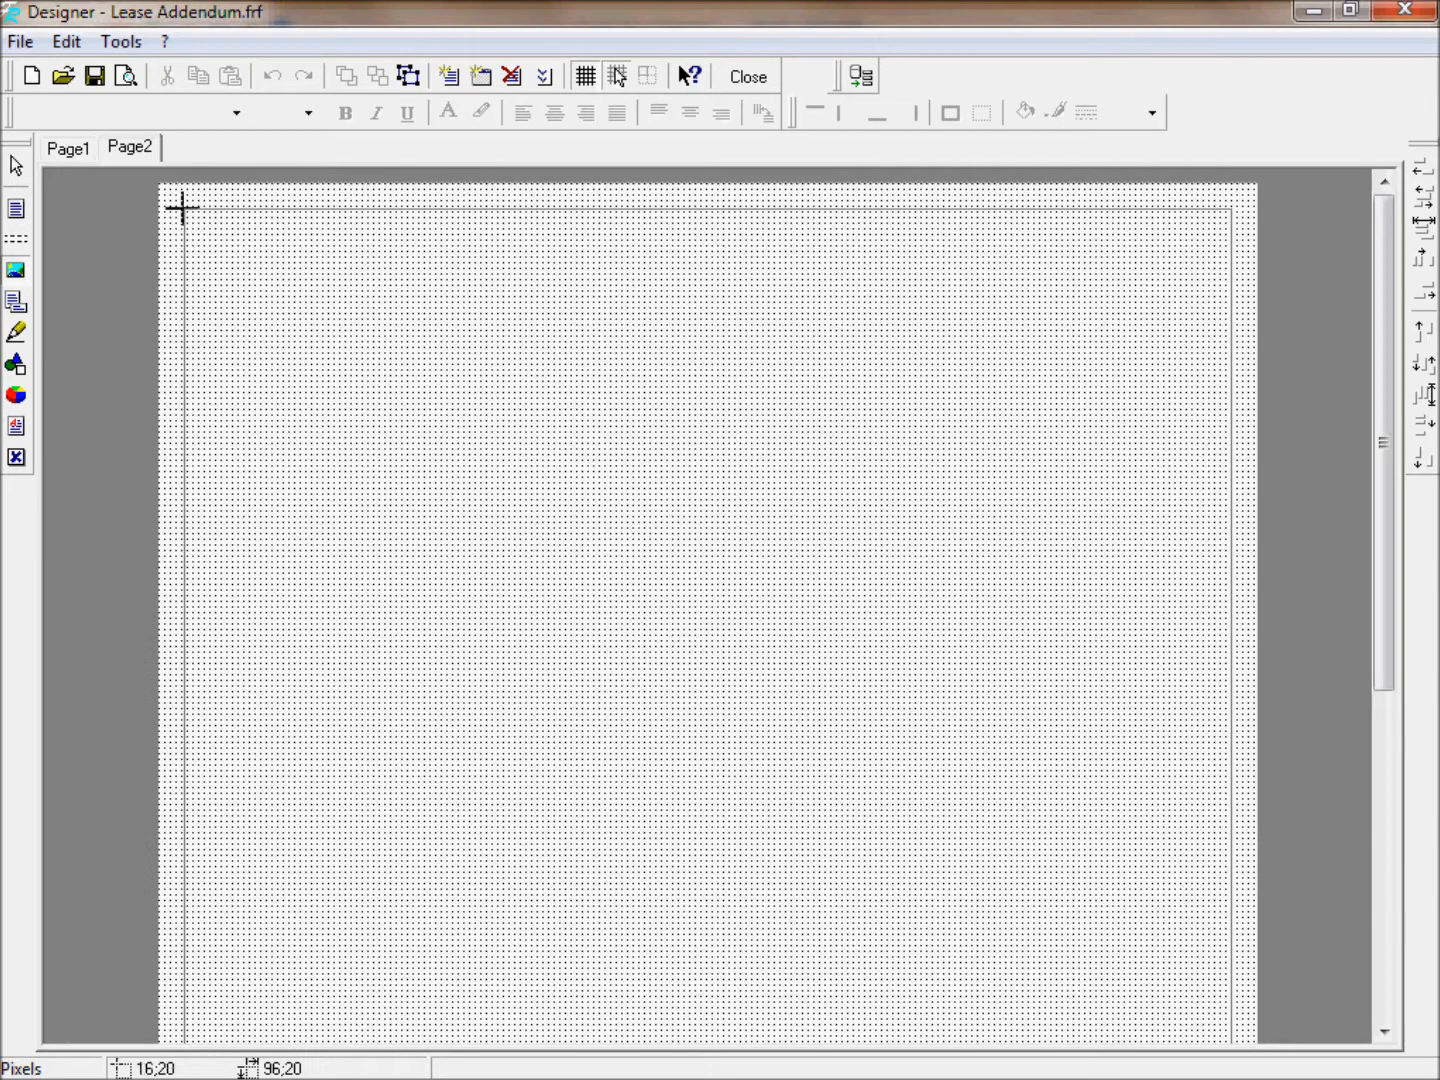
Load quikstorlogo.jpg into a top-left picture box, shortening the frame to 320 by 76 pixels.
drag(182, 207, 634, 377)
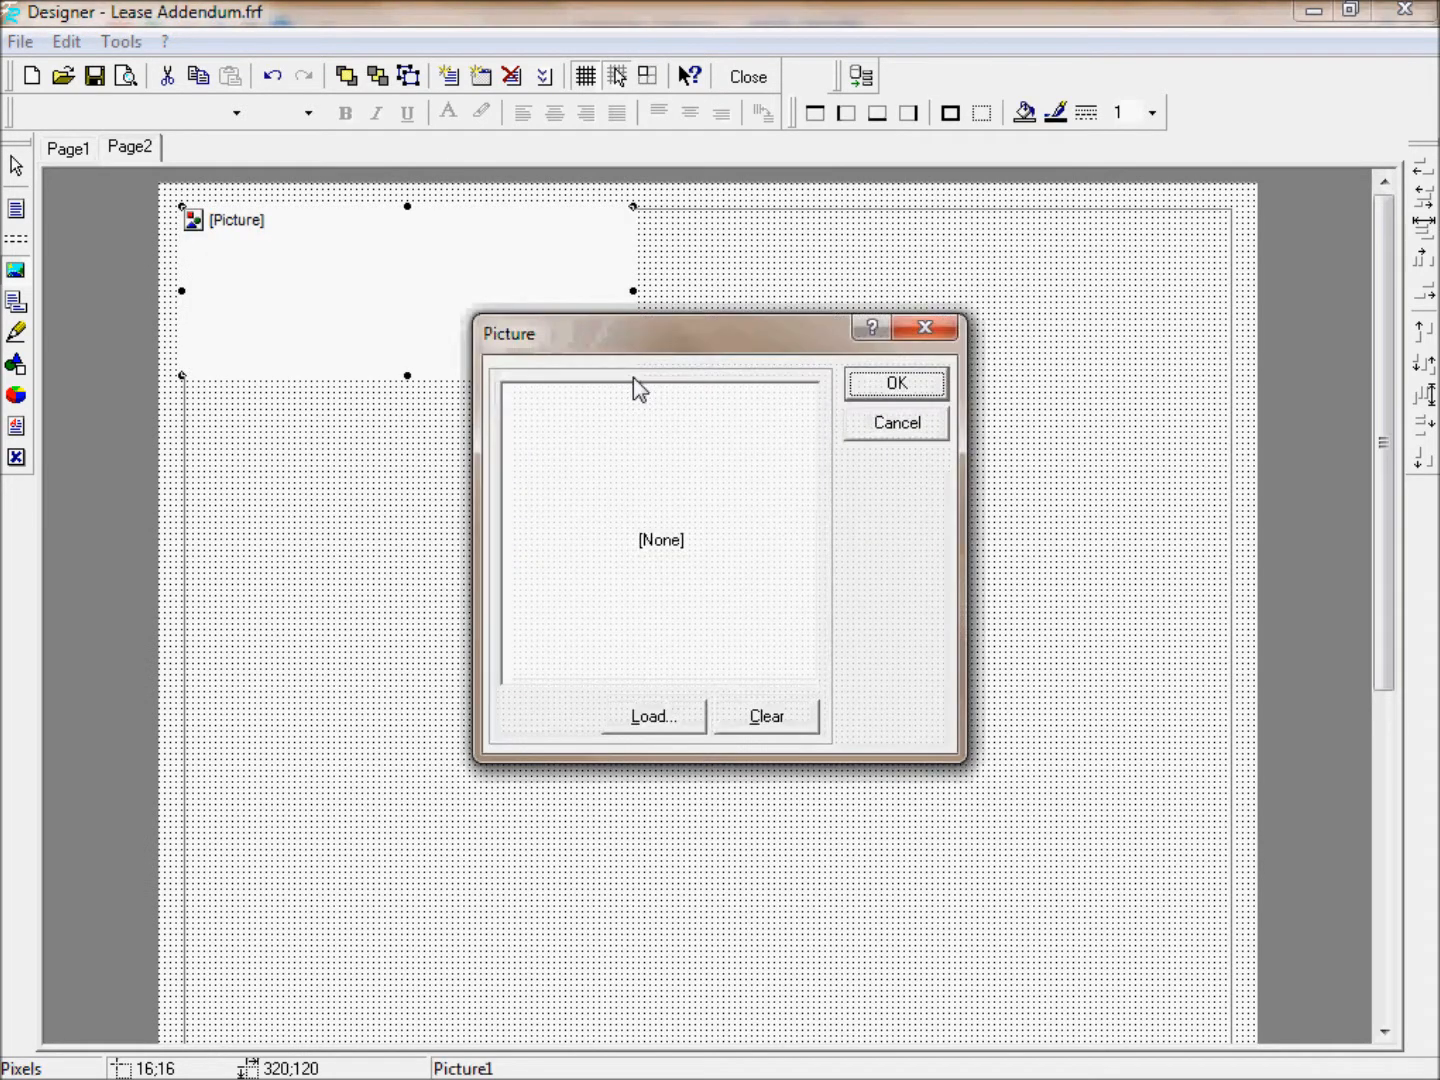
click(663, 714)
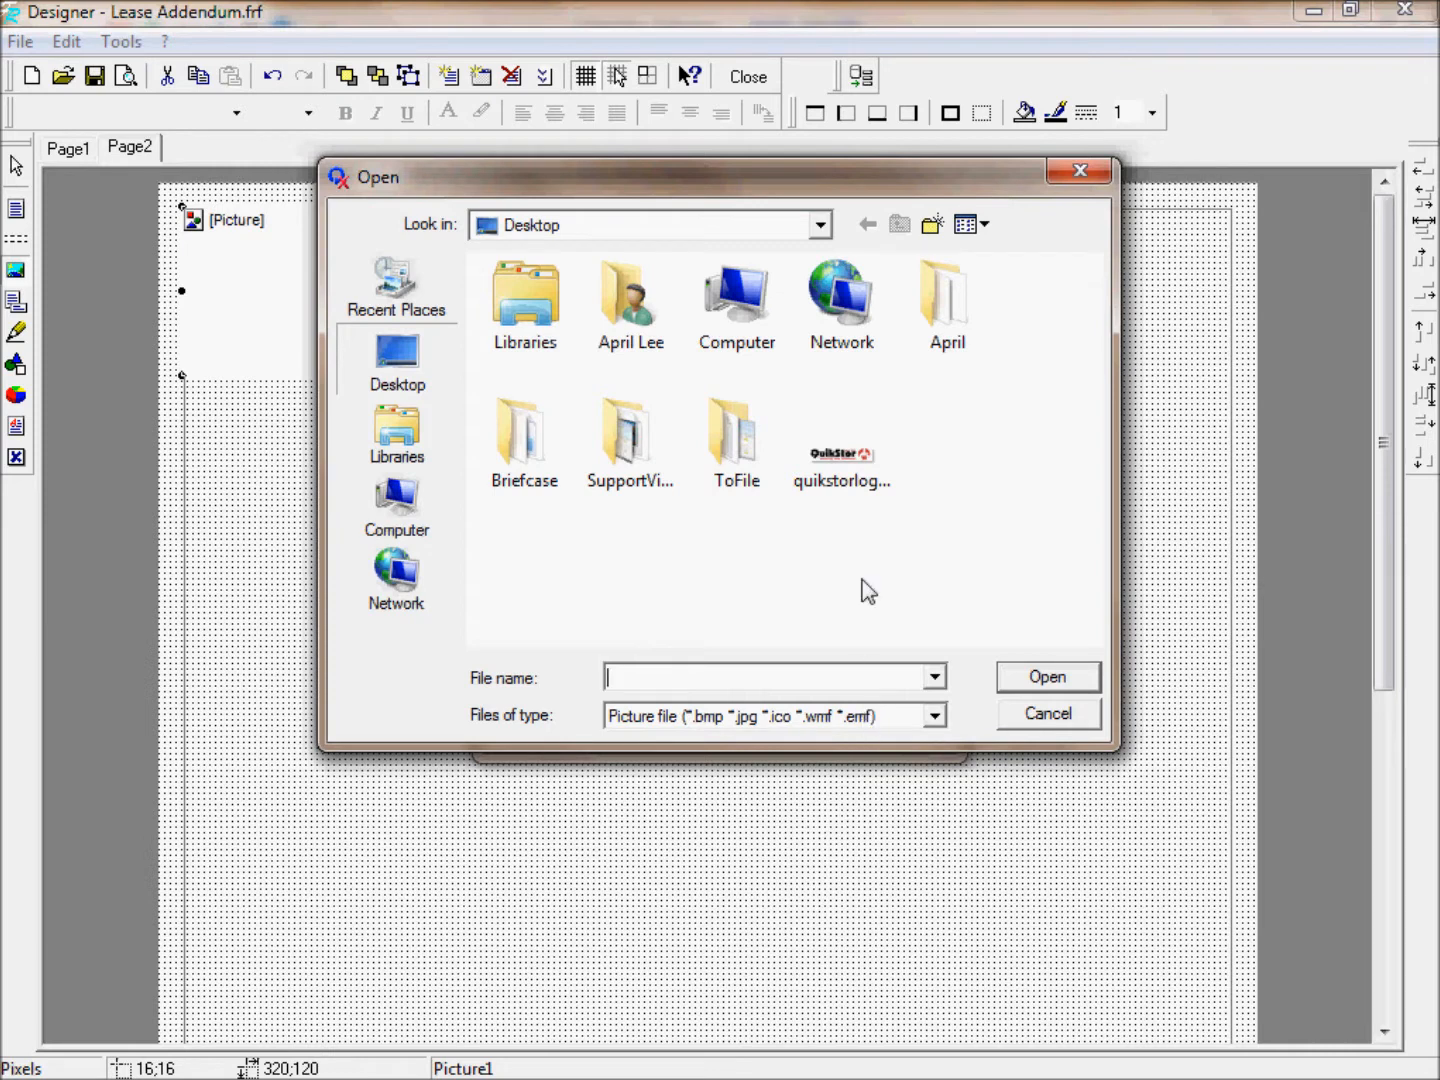
click(866, 482)
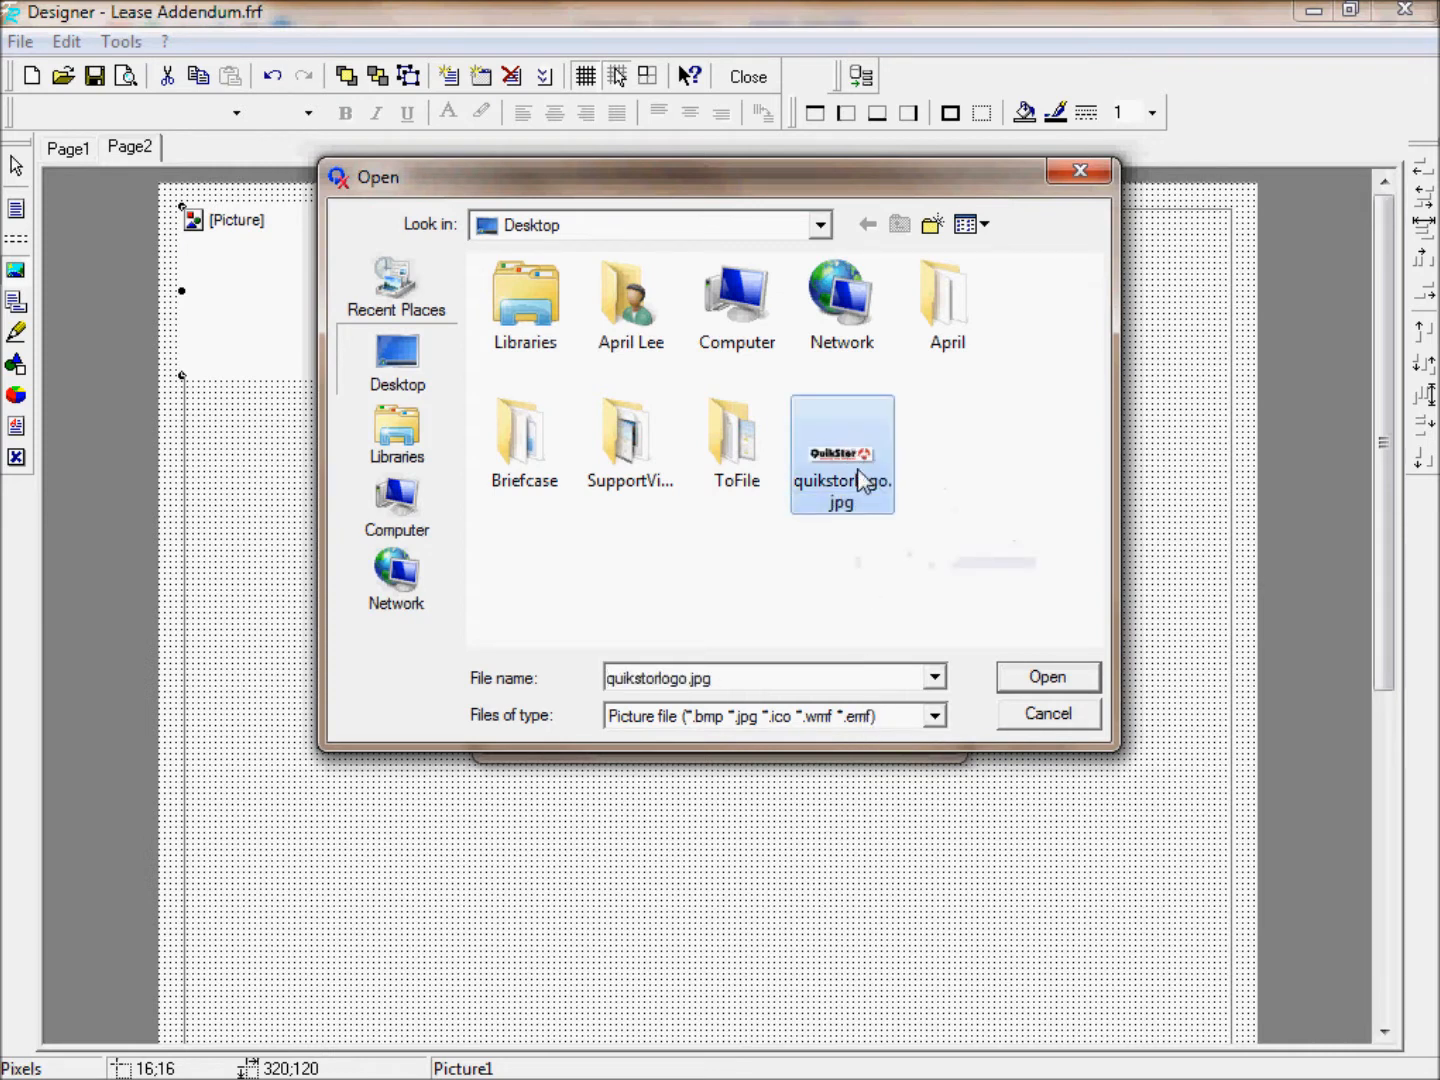
click(1040, 680)
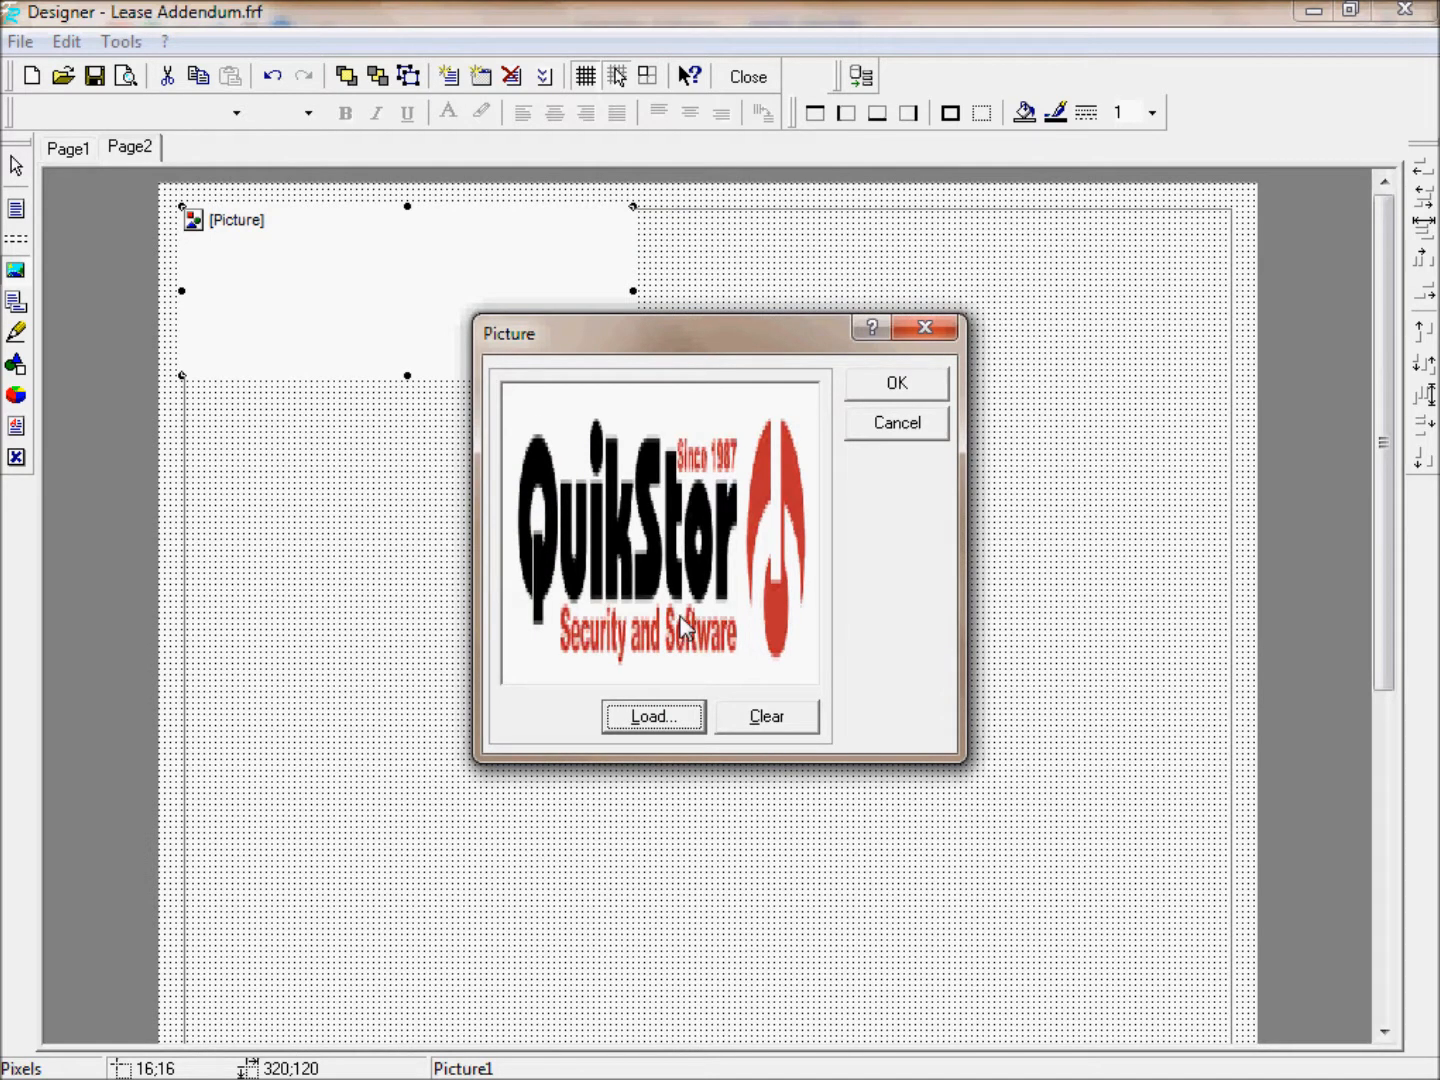
click(882, 402)
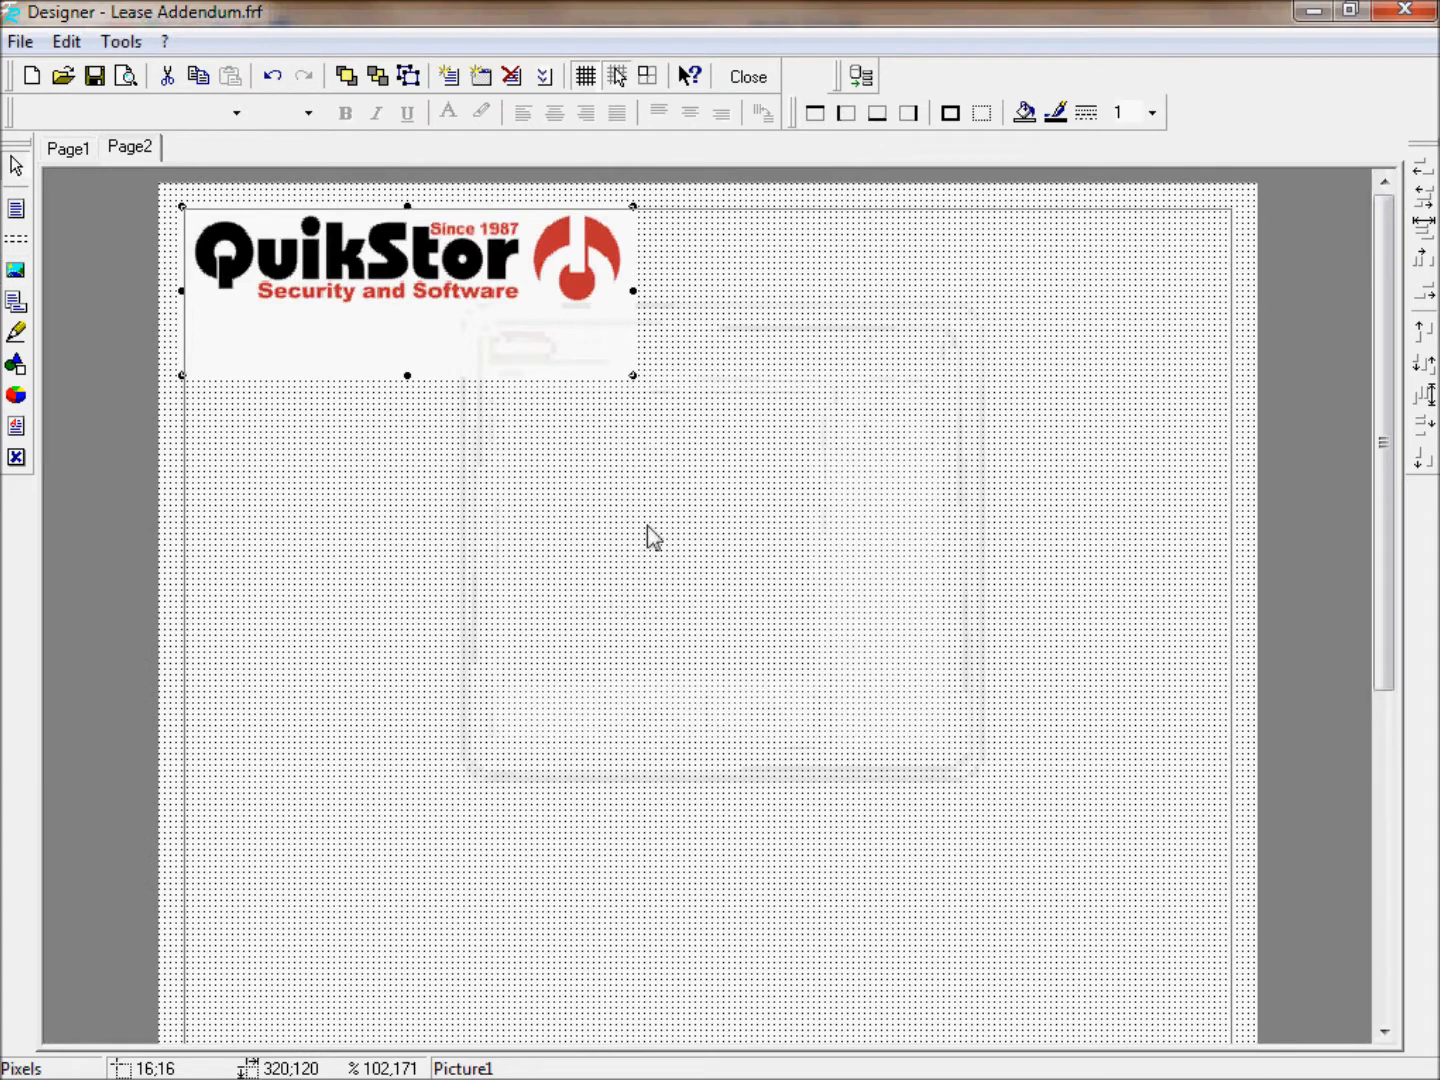
drag(408, 377, 418, 313)
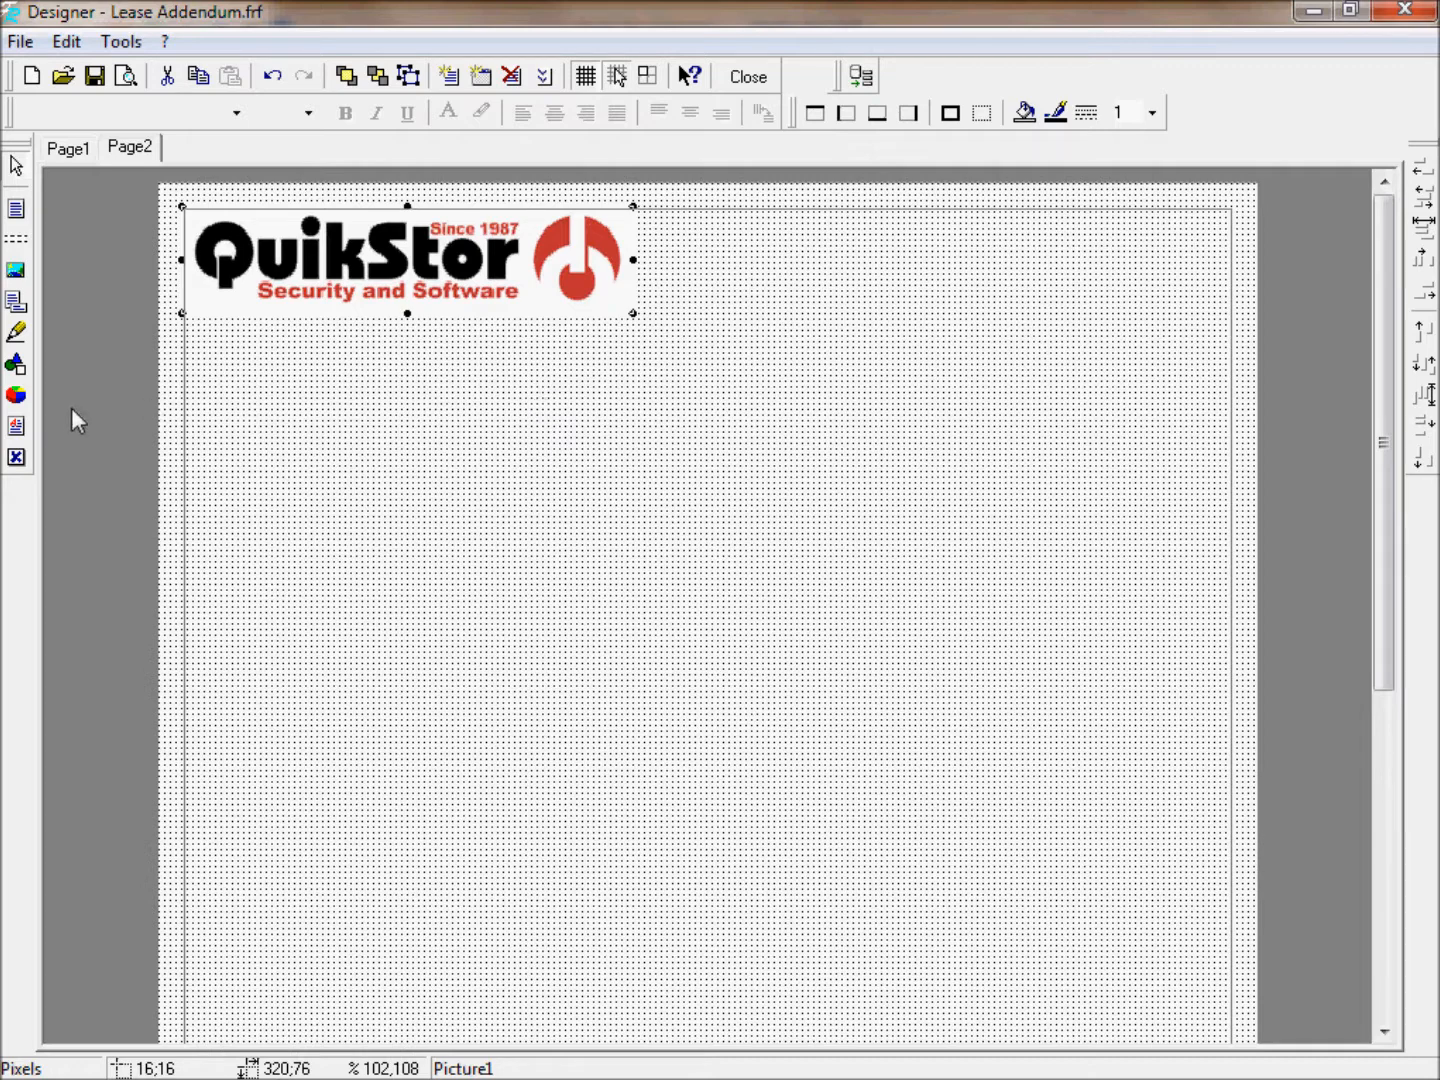
click(16, 427)
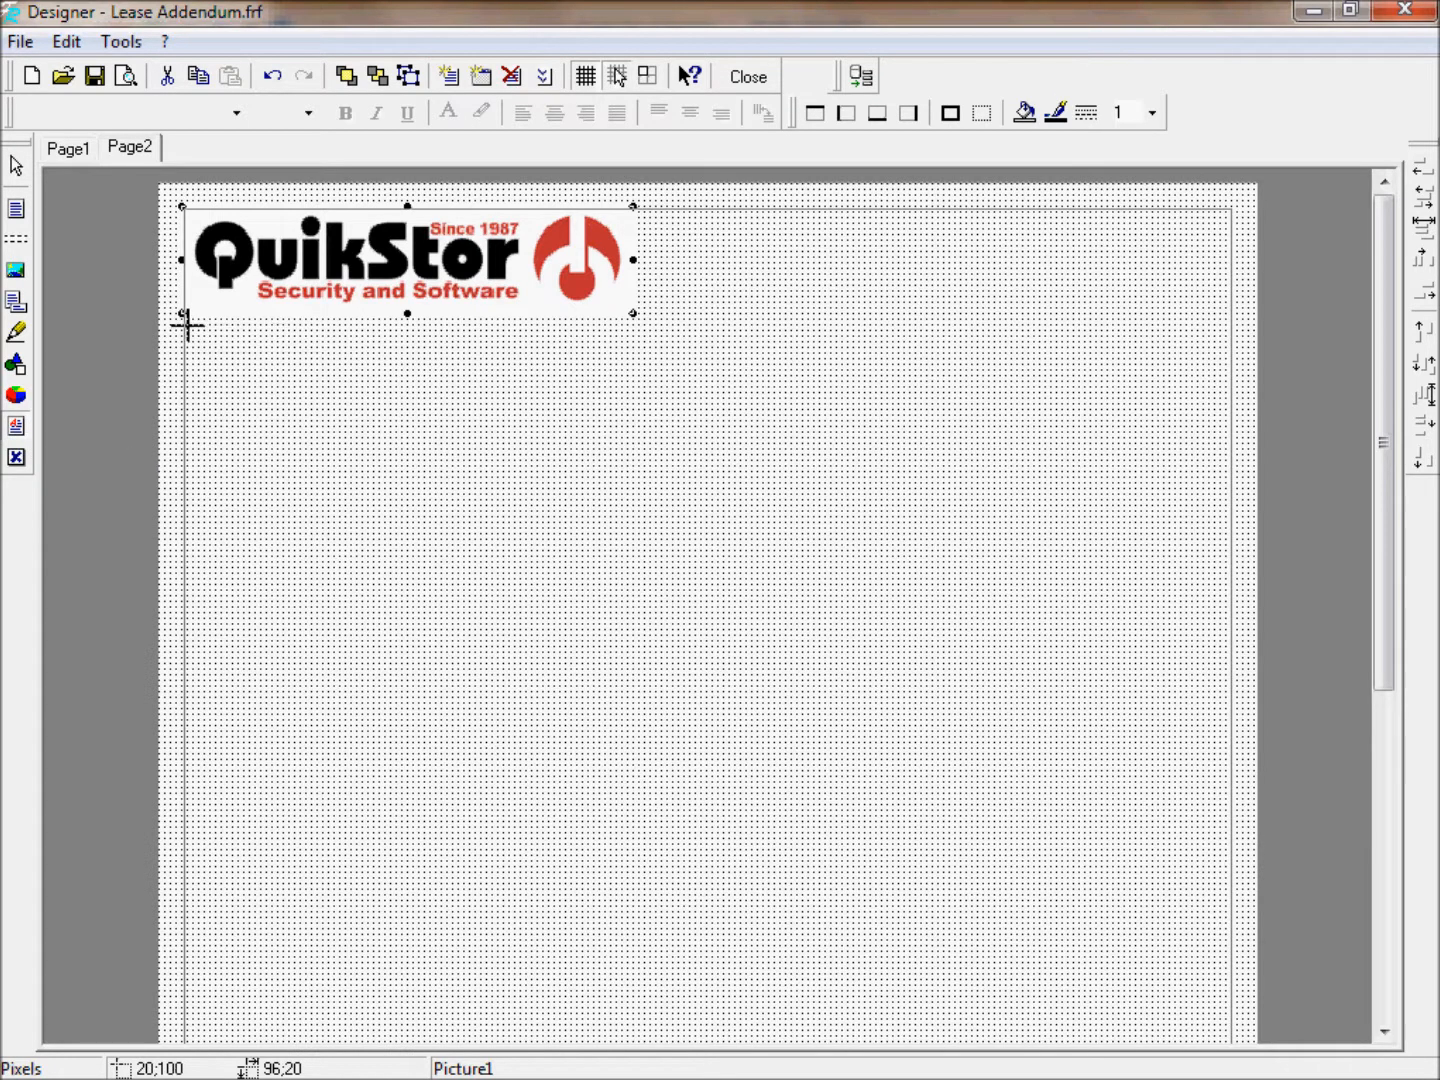
Draw a rich text box beneath the logo, then type and clear test text.
drag(187, 323, 1234, 1023)
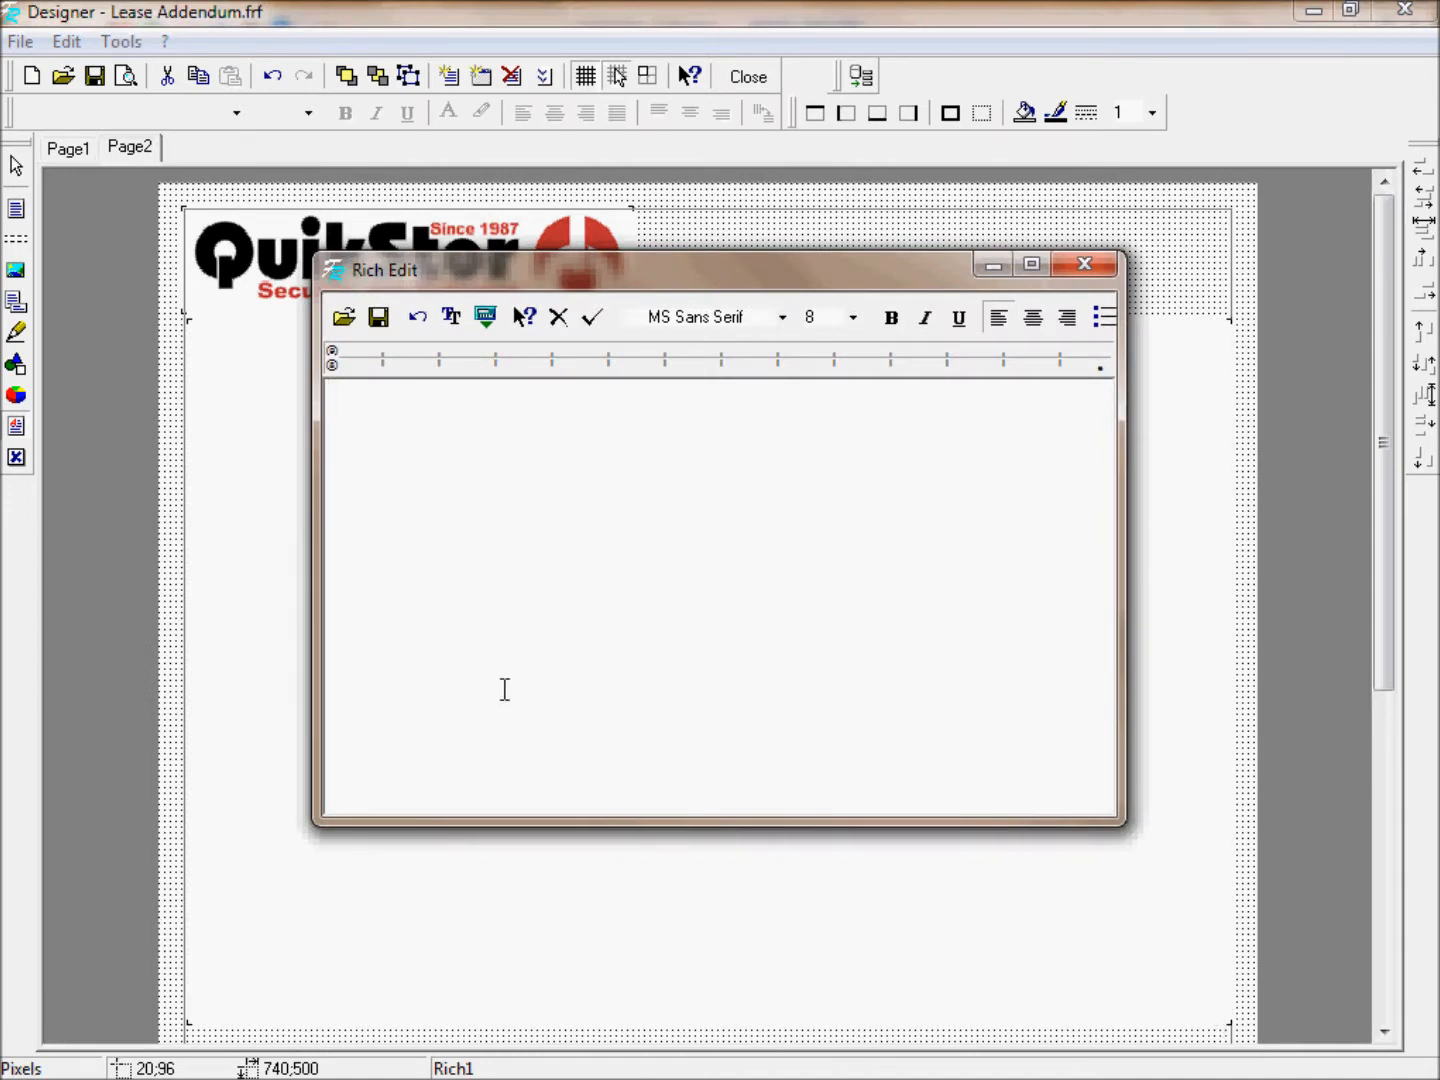
text(Tyepe)
key(BackSpace)
key(BackSpace)
key(BackSpace)
text(pe tesxt)
key(BackSpace)
key(BackSpace)
text(t here)
key(ctrl+a)
key(Delete)
Paste the numbered lease terms, sections 1–5, into the rich text box and accept them.
key(alt+Tab)
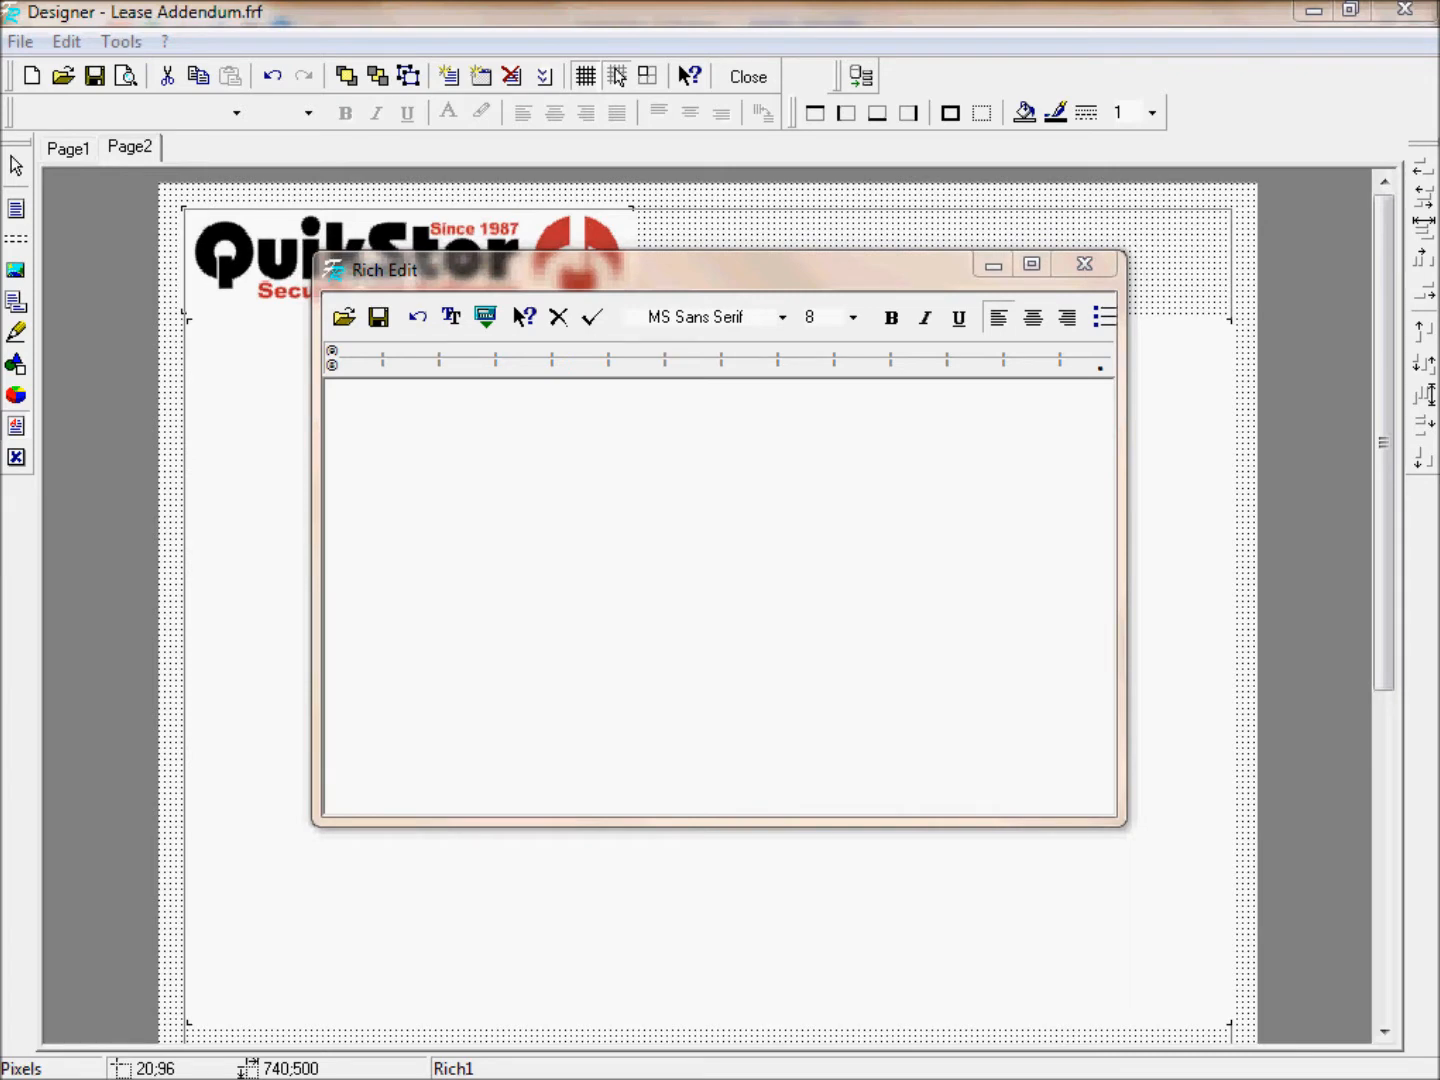
click(509, 558)
key(ctrl+v)
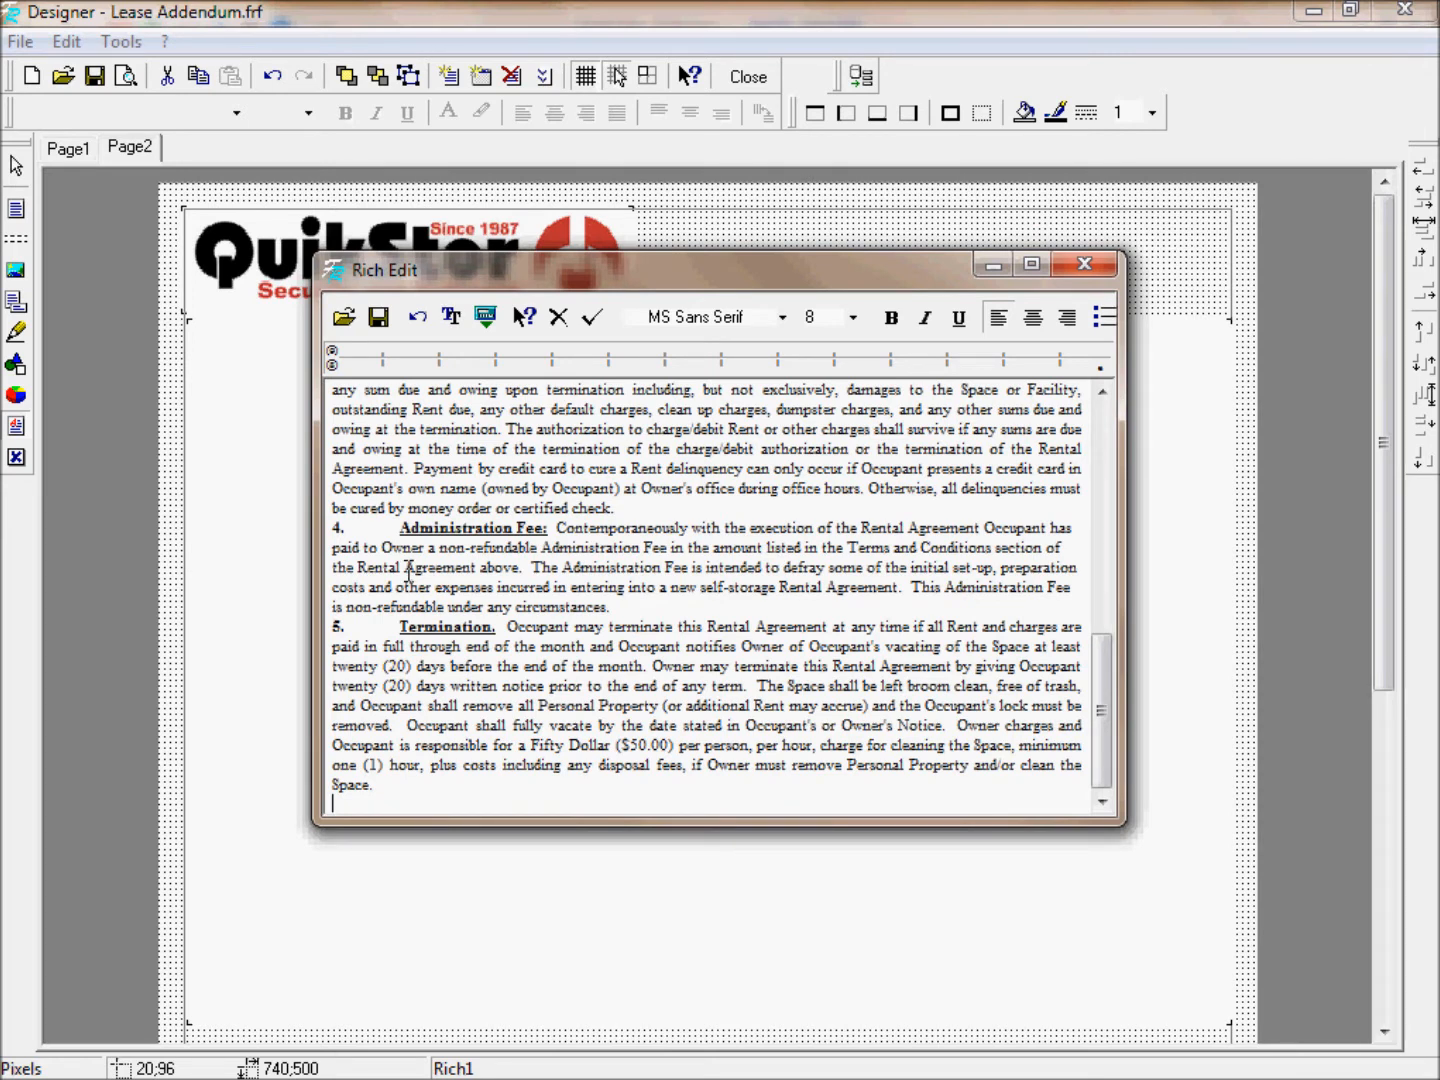
click(591, 320)
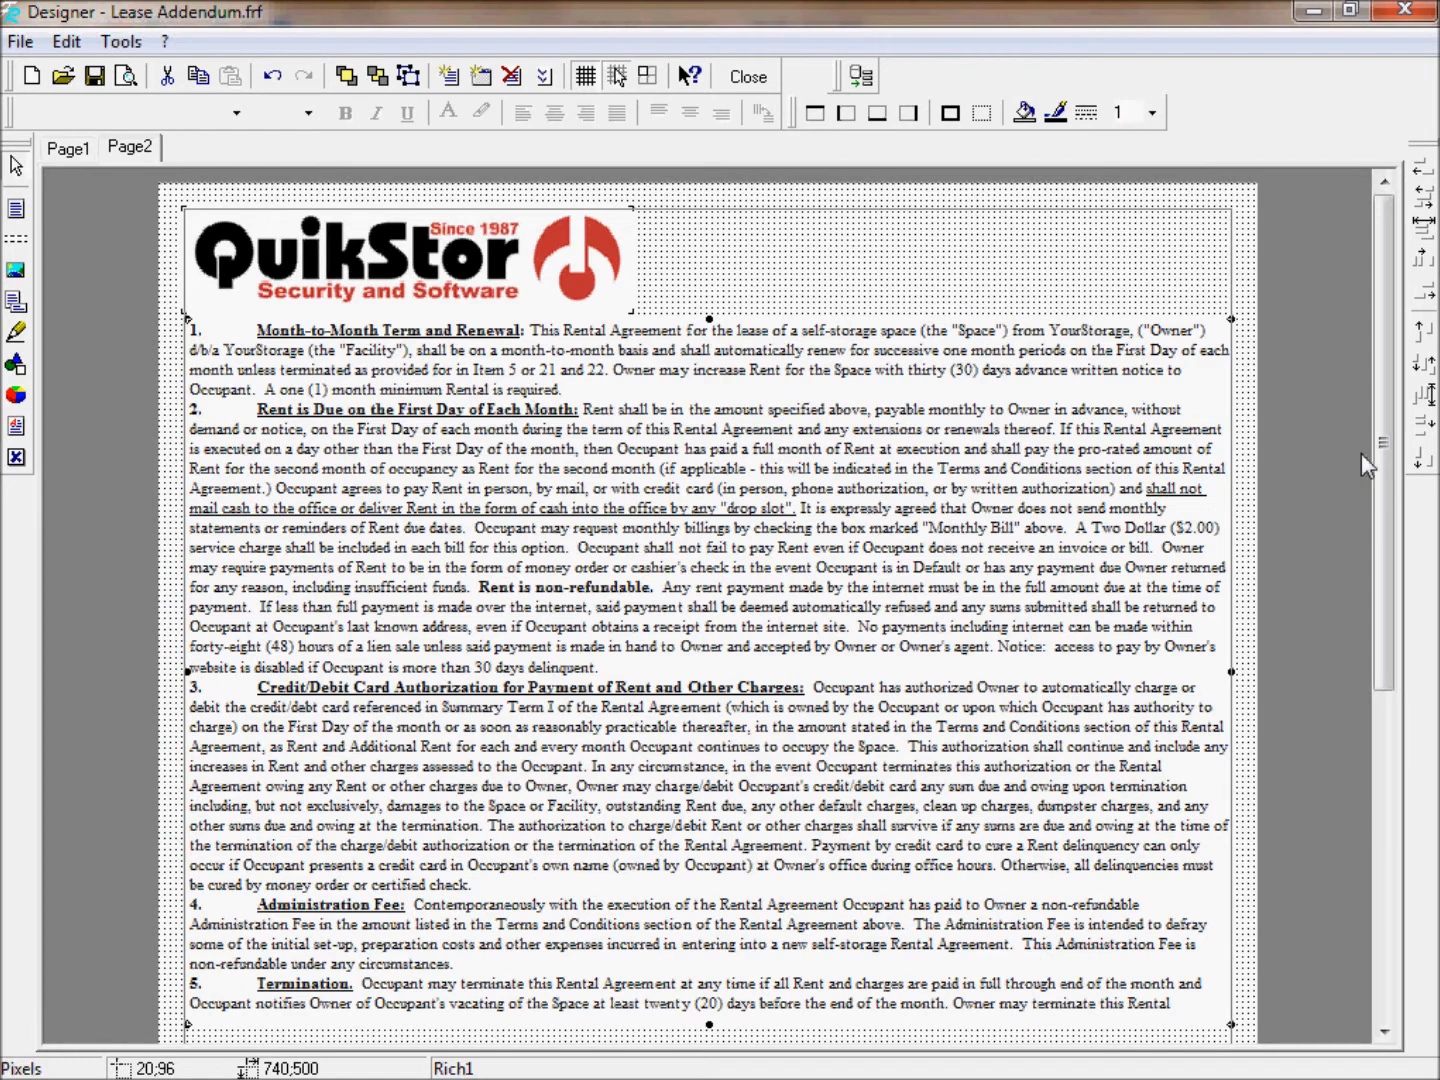
Lengthen the lease-terms box to 740 by 564 pixels so paragraph 5 fits, then save the form.
drag(1382, 468, 1254, 566)
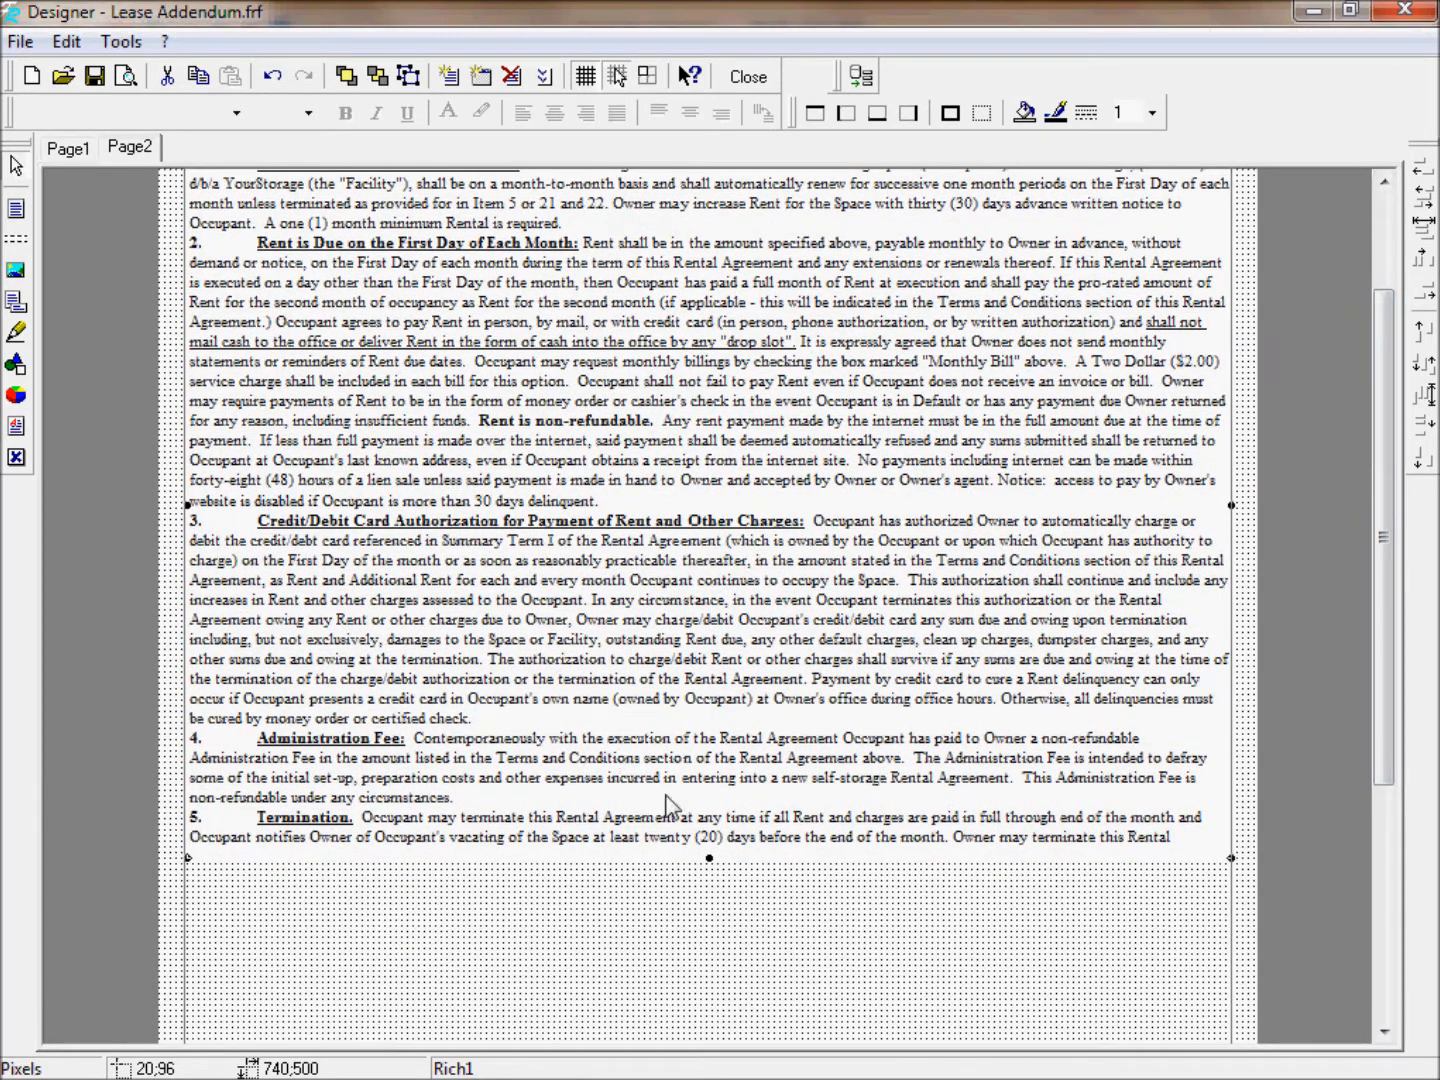
drag(707, 859, 662, 941)
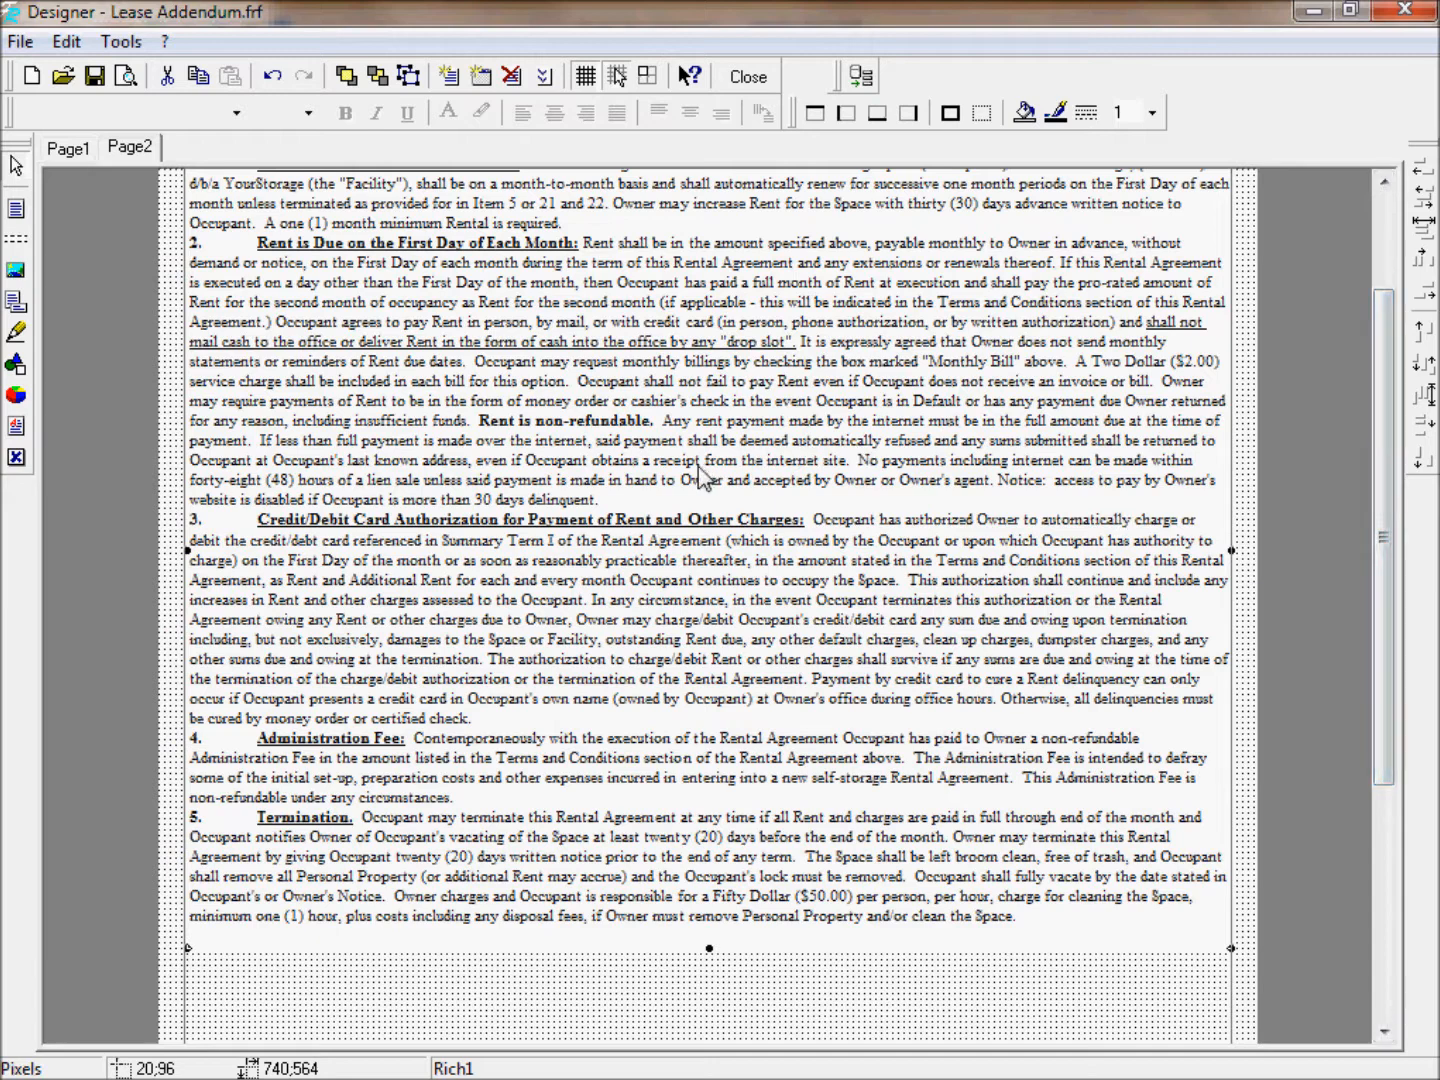
click(95, 75)
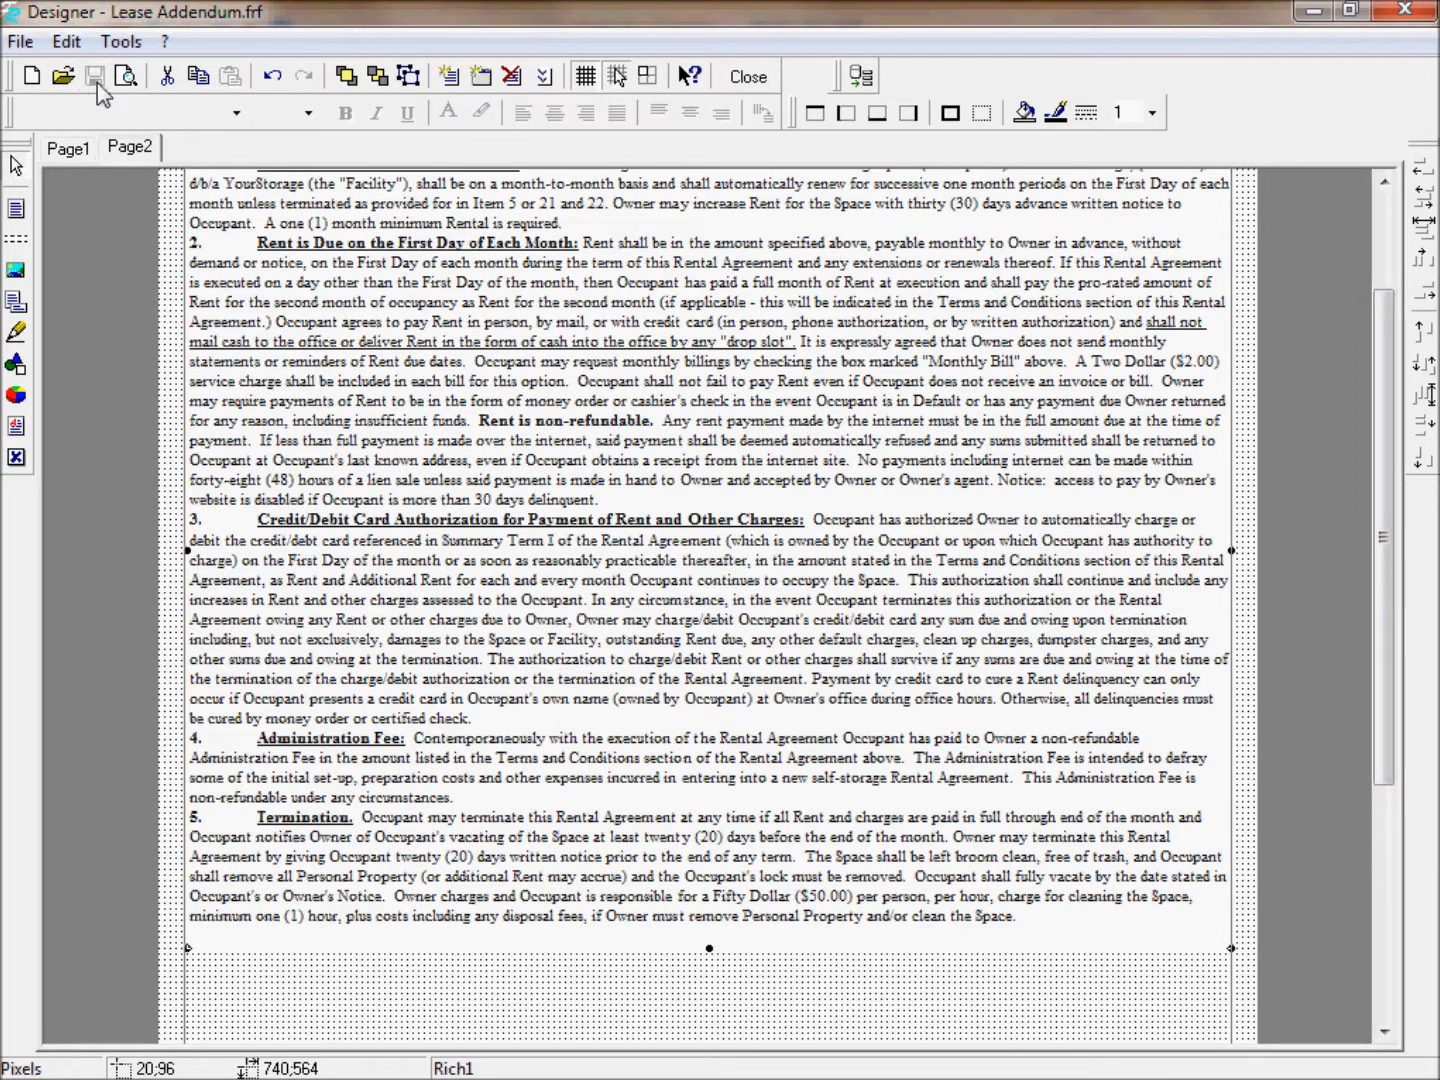
Close the Designer, preview the addendum's page 2 with existing tenant data, then close Word Processing.
click(745, 80)
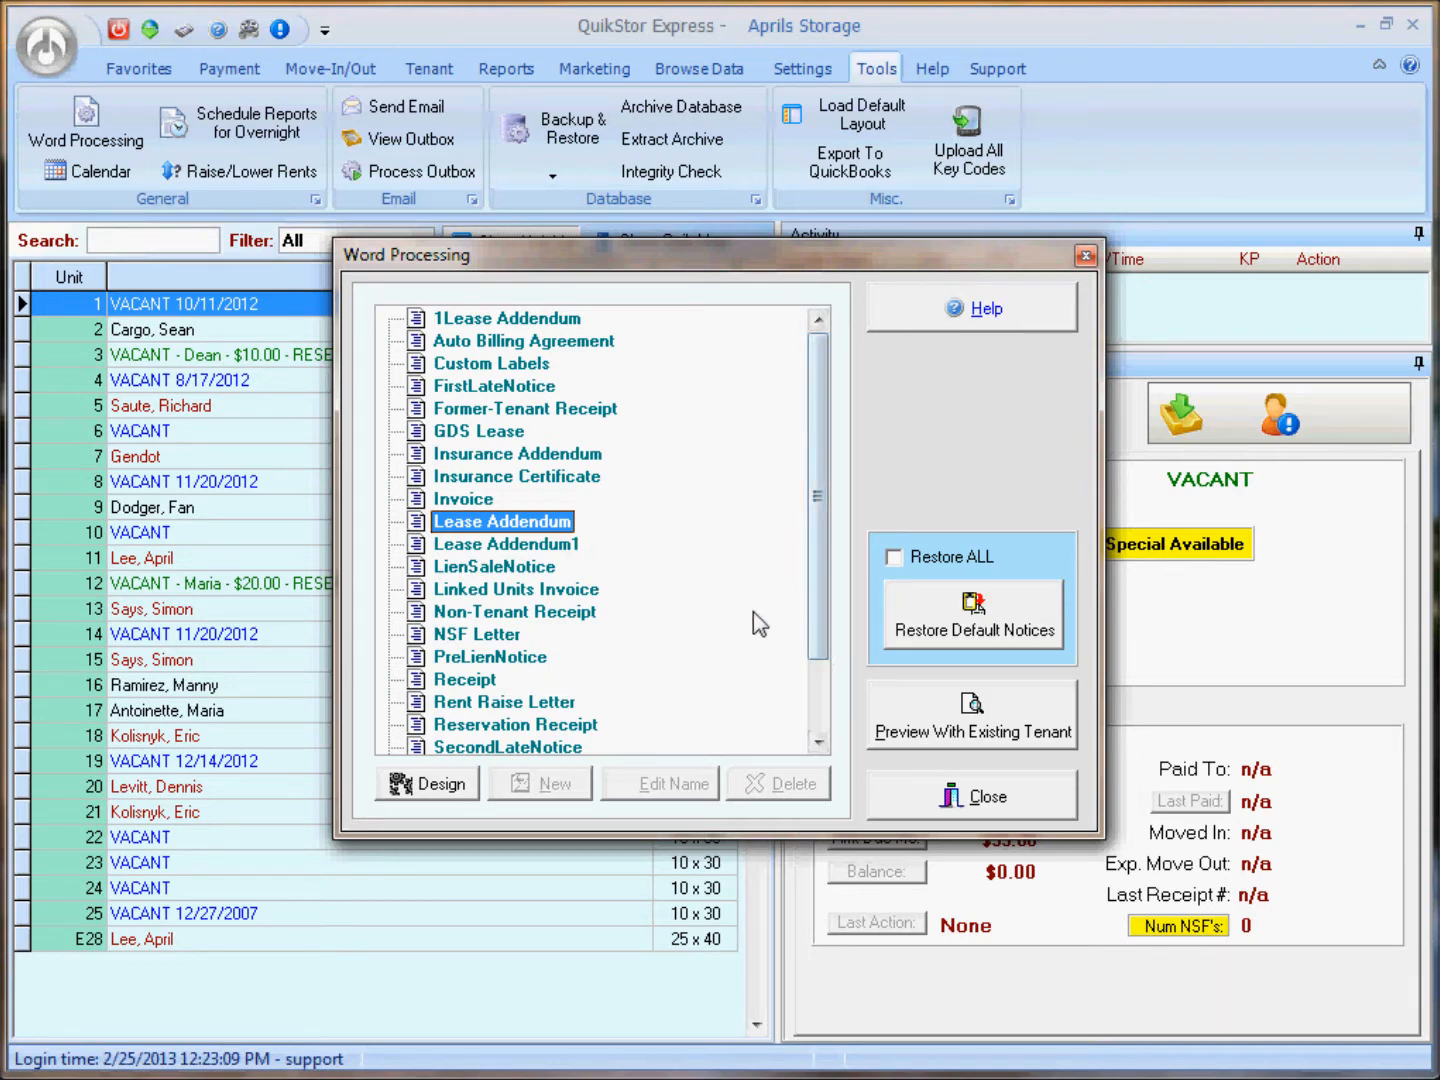
click(940, 718)
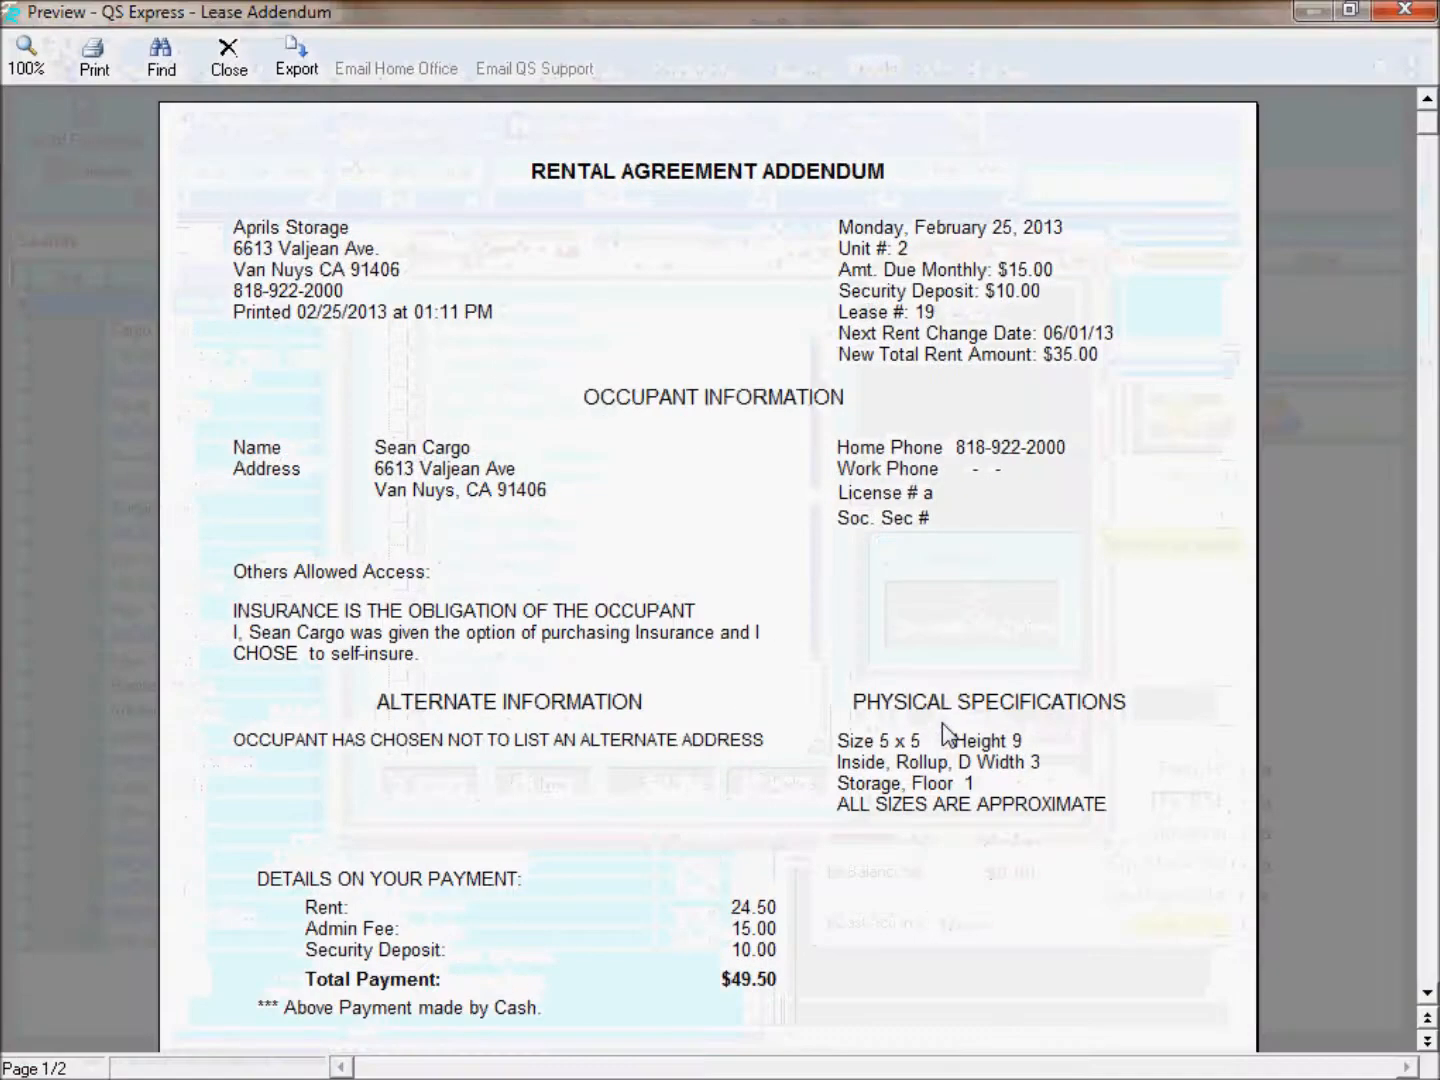
scroll(900, 728, down, 3)
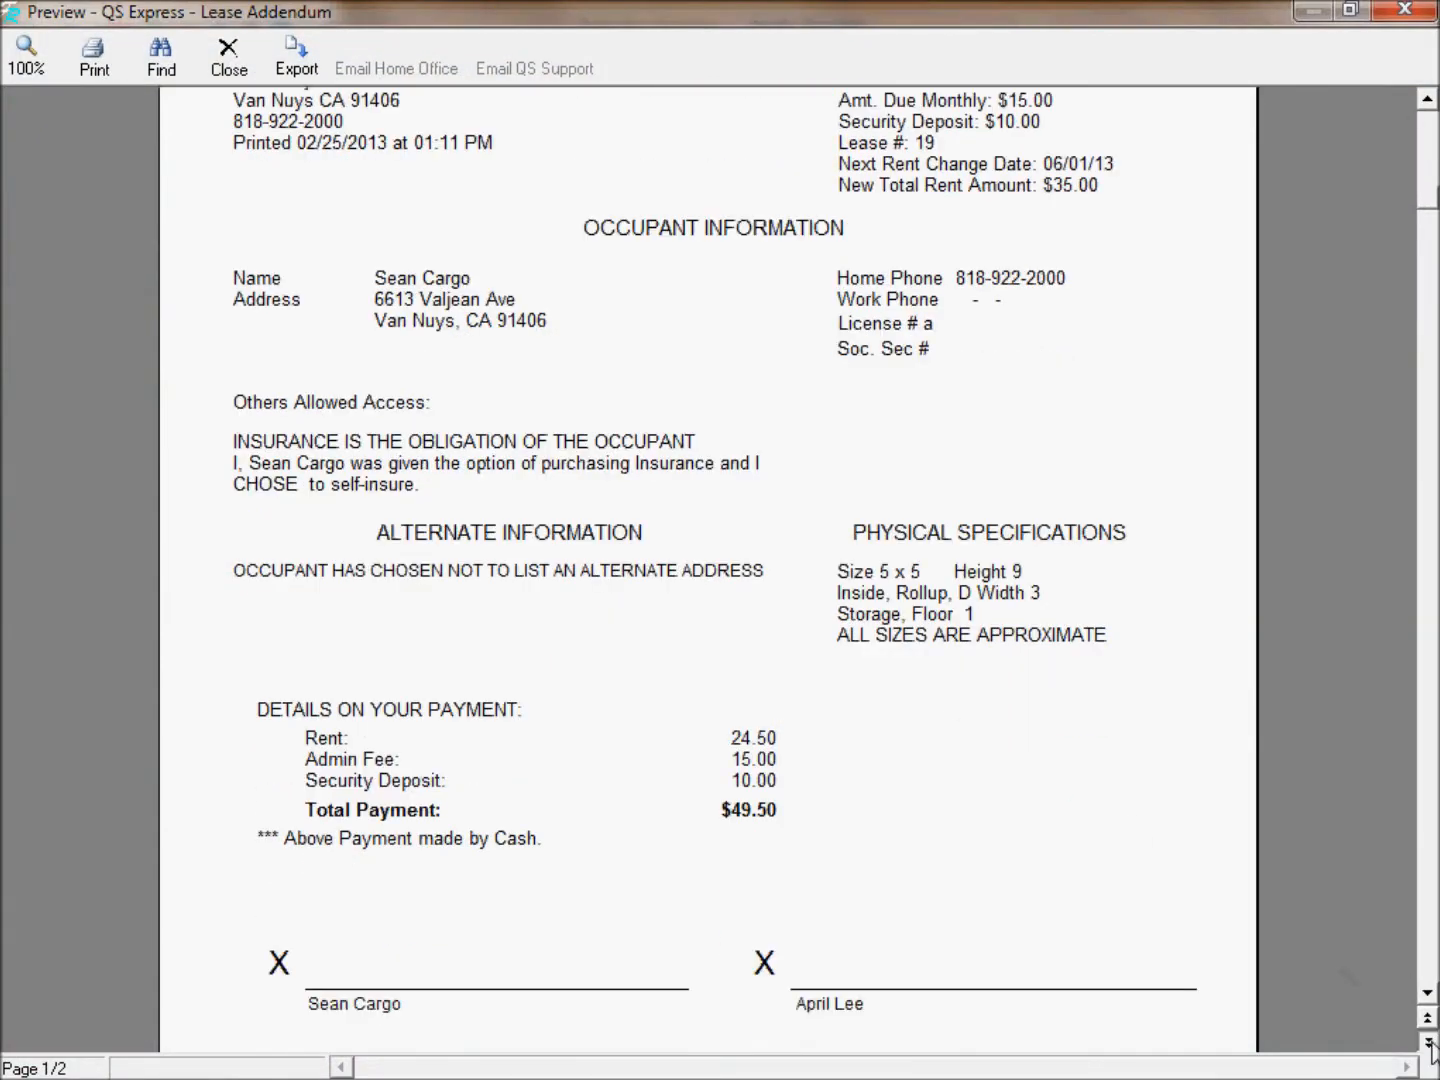
click(1427, 1042)
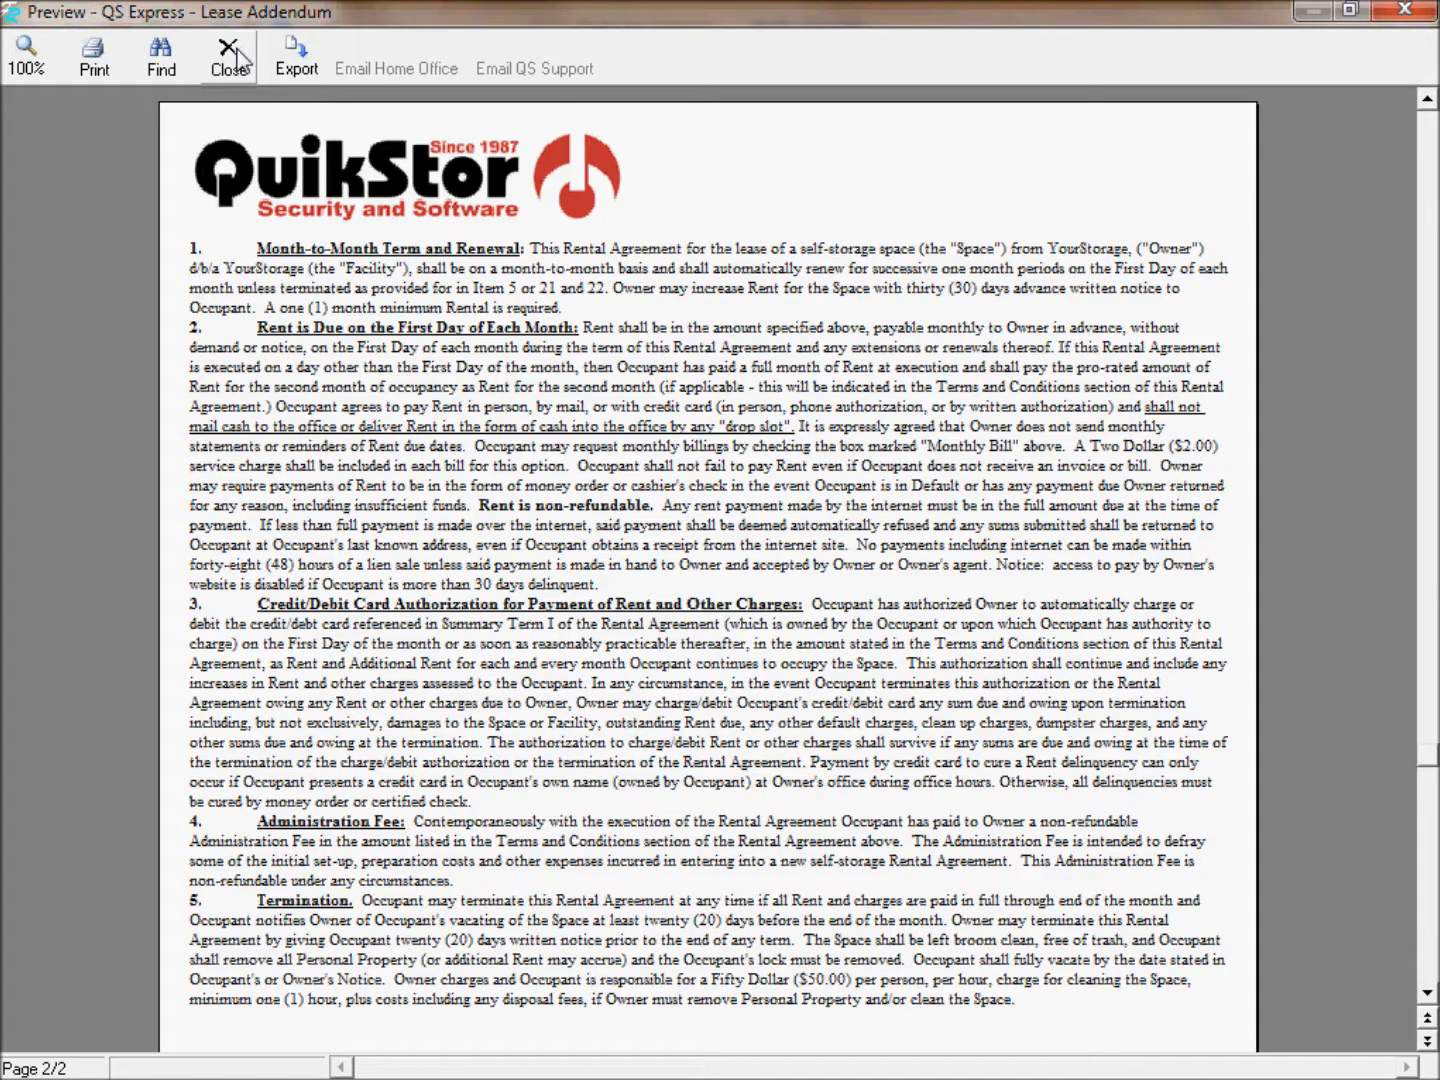
click(230, 57)
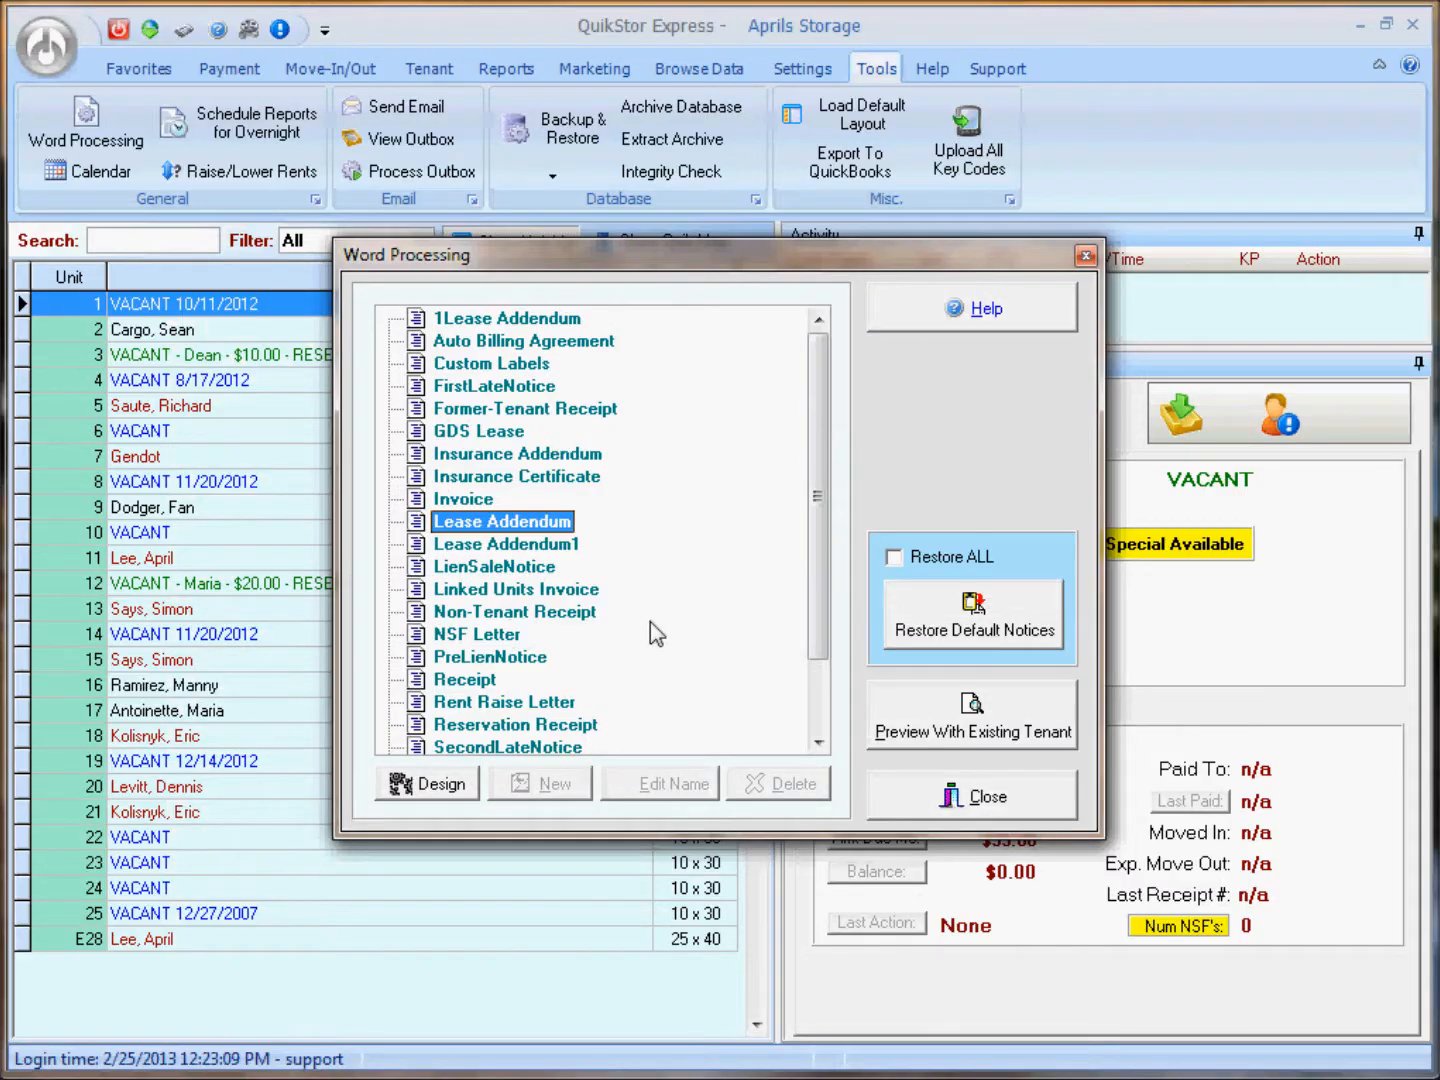
click(921, 798)
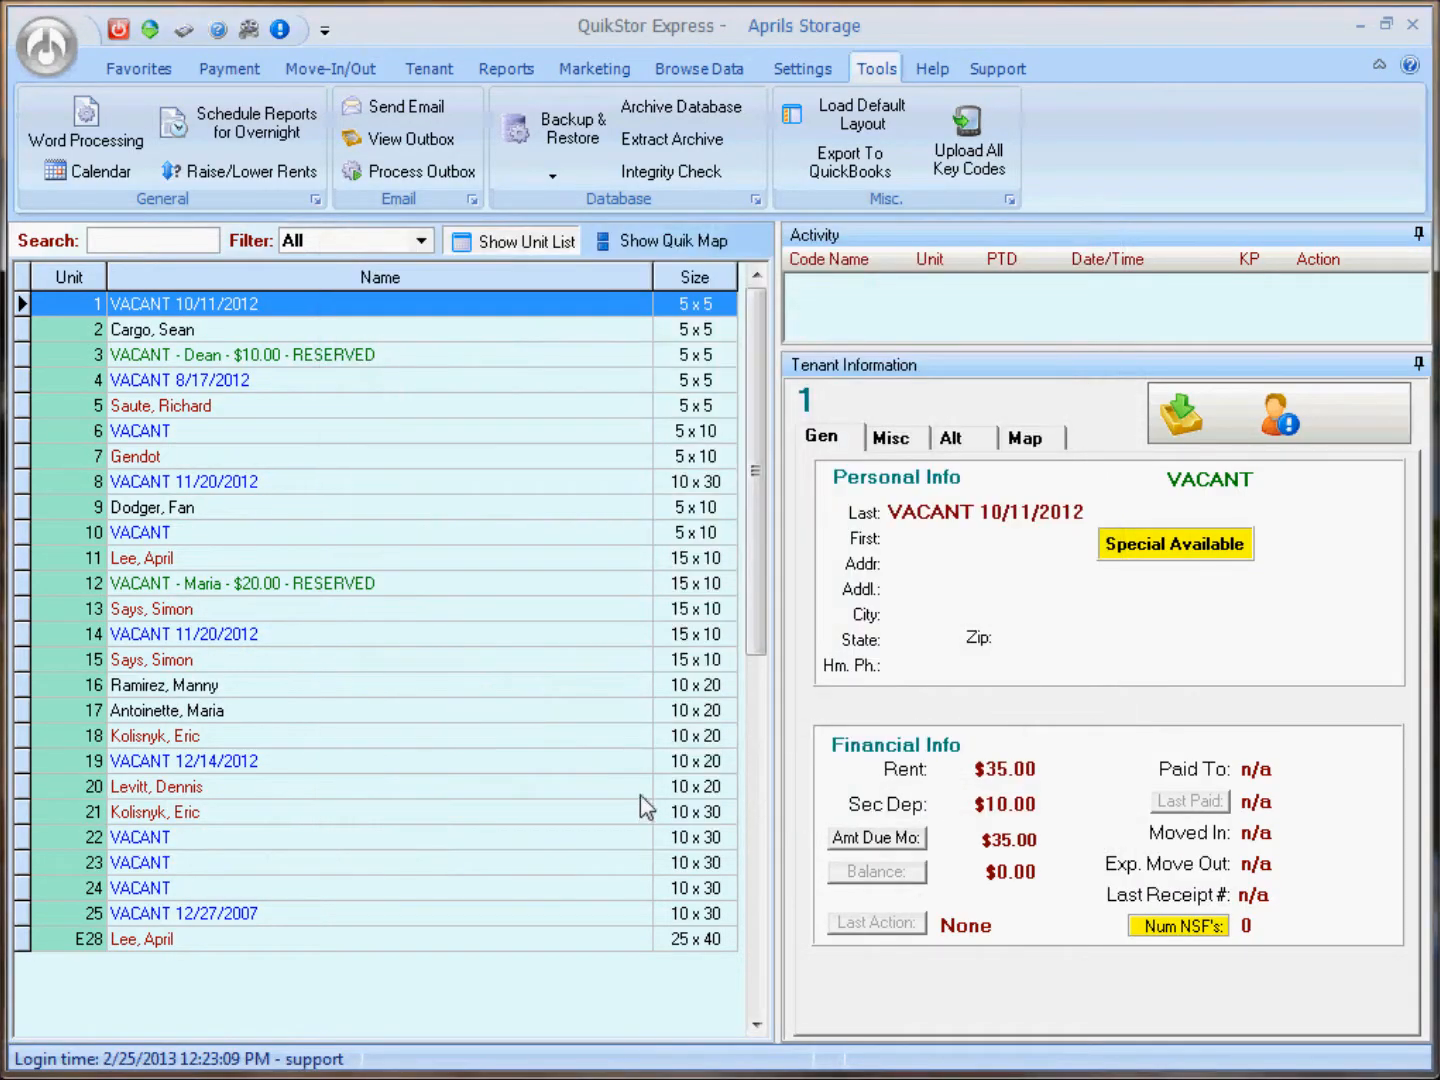